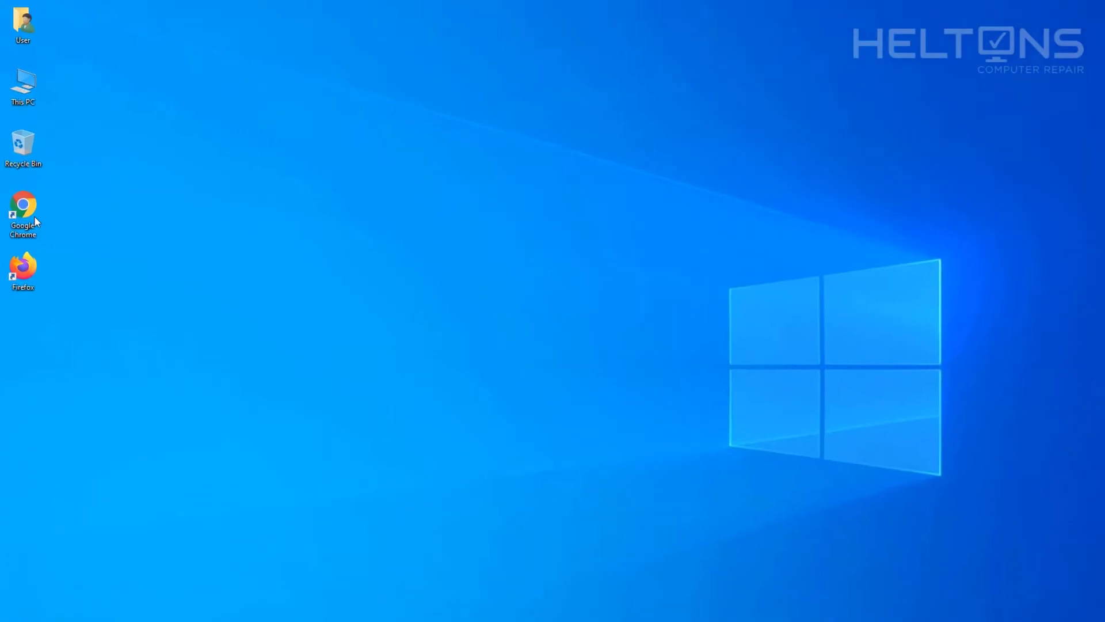
# Step: Launch Google Chrome and load google.com
pyautogui.doubleClick(31, 213)
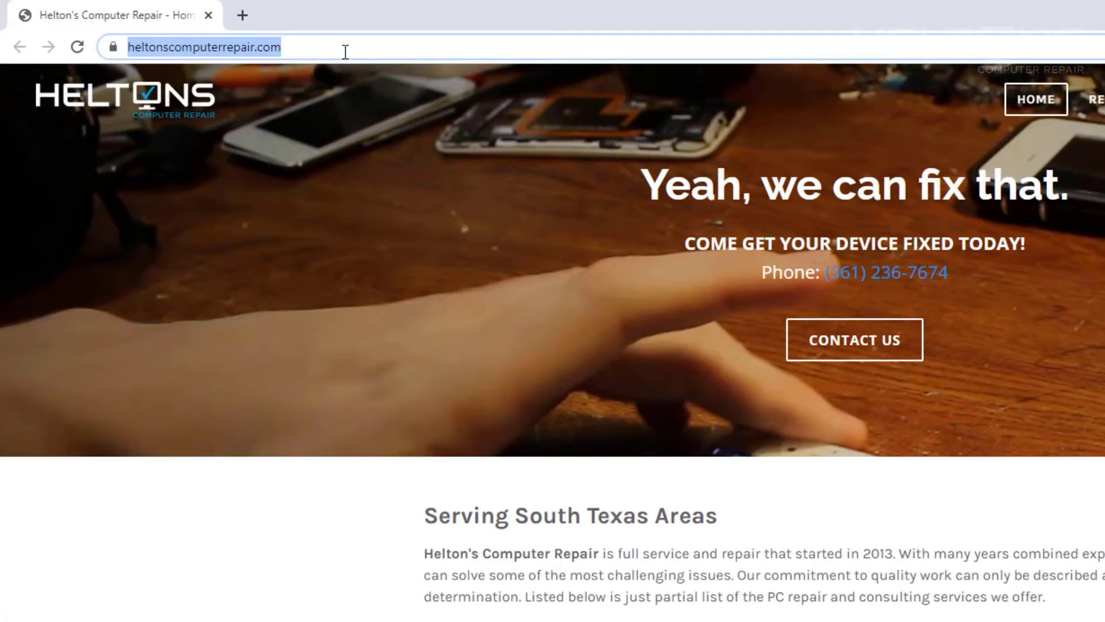
pyautogui.write('google.c')
pyautogui.hotkey('ctrl', 'a')
pyautogui.write('google.c')
pyautogui.press('Return')
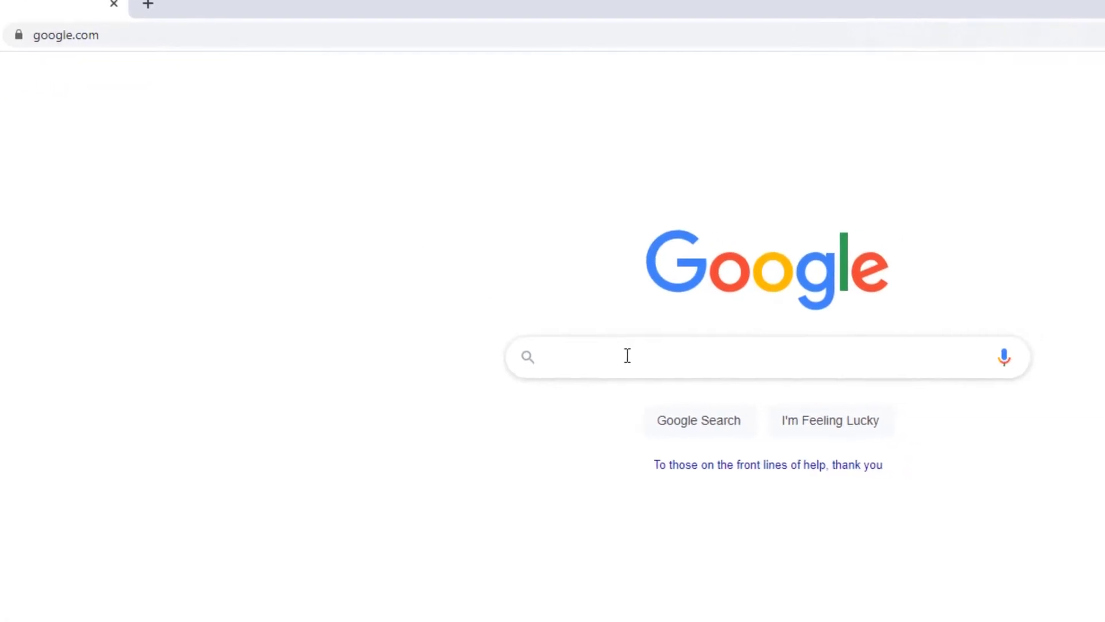
# Step: Search Google for 'windows update blocker'
pyautogui.click(406, 327)
pyautogui.write('windows update bloc')
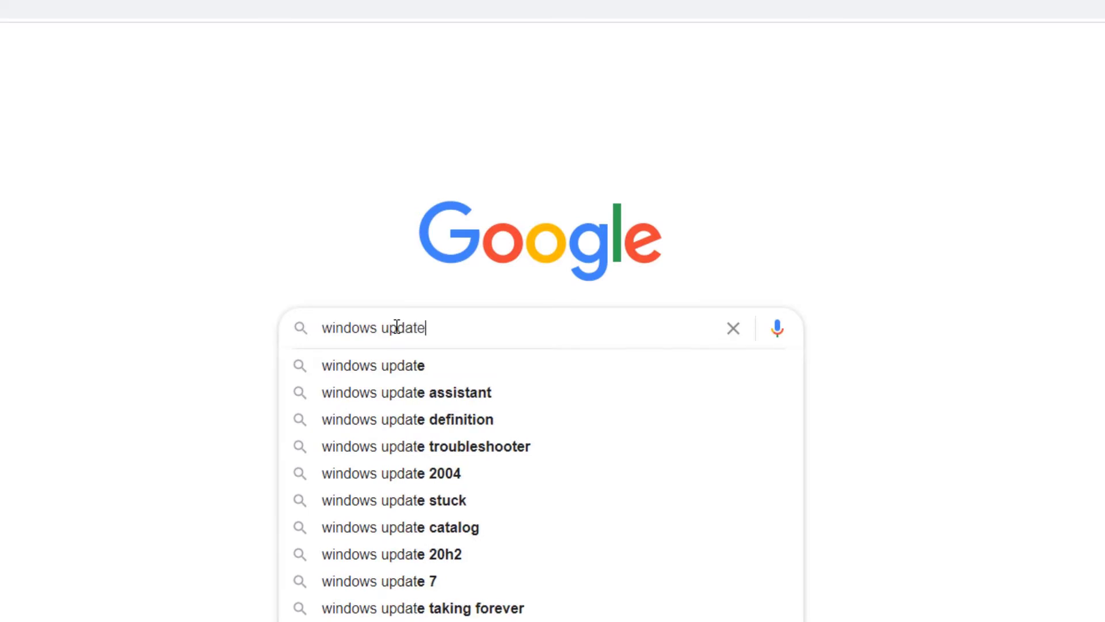
pyautogui.write('ker')
pyautogui.press('Return')
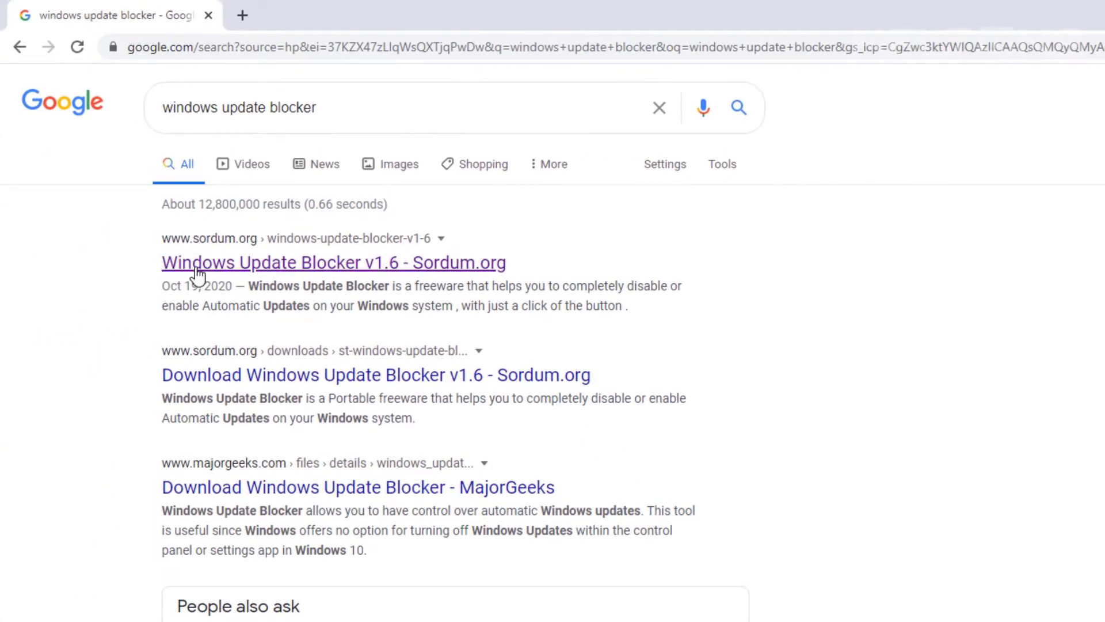
# Step: Open the Windows Update Blocker v1.6 Sordum.org result and read down to its Services screenshots
pyautogui.click(325, 275)
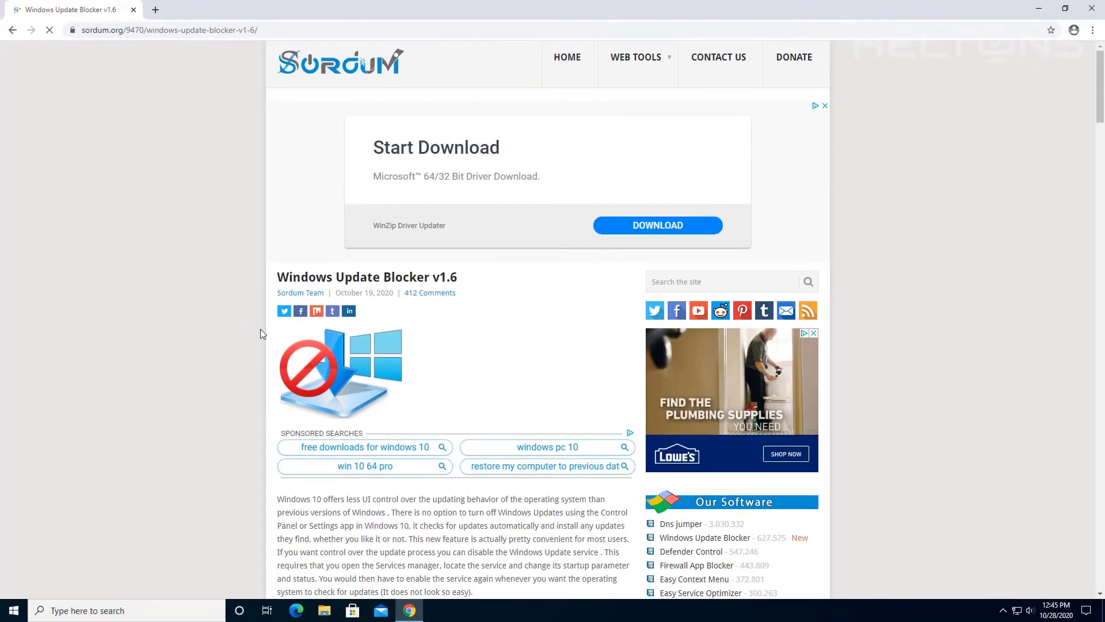
pyautogui.scroll(-4, 276, 345)
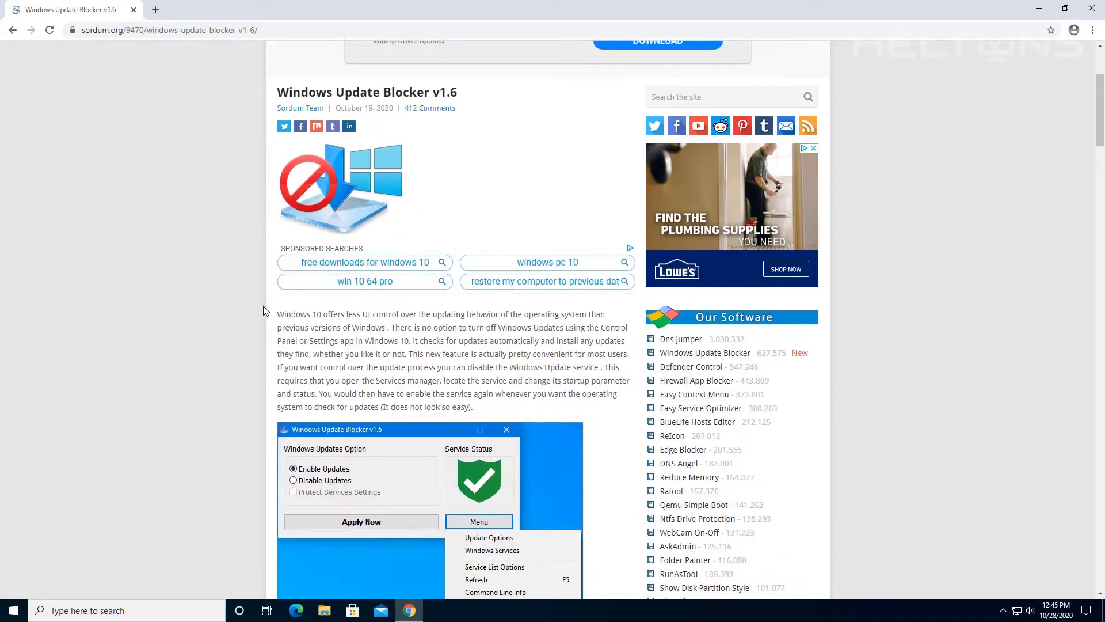
pyautogui.scroll(-3, 256, 345)
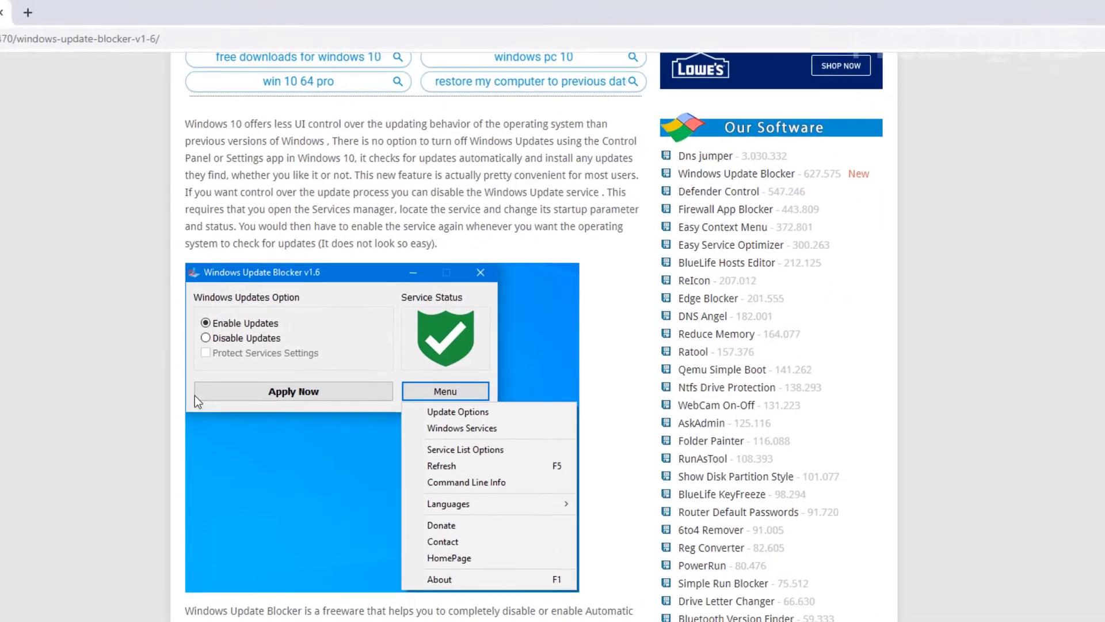
pyautogui.scroll(-5, 433, 435)
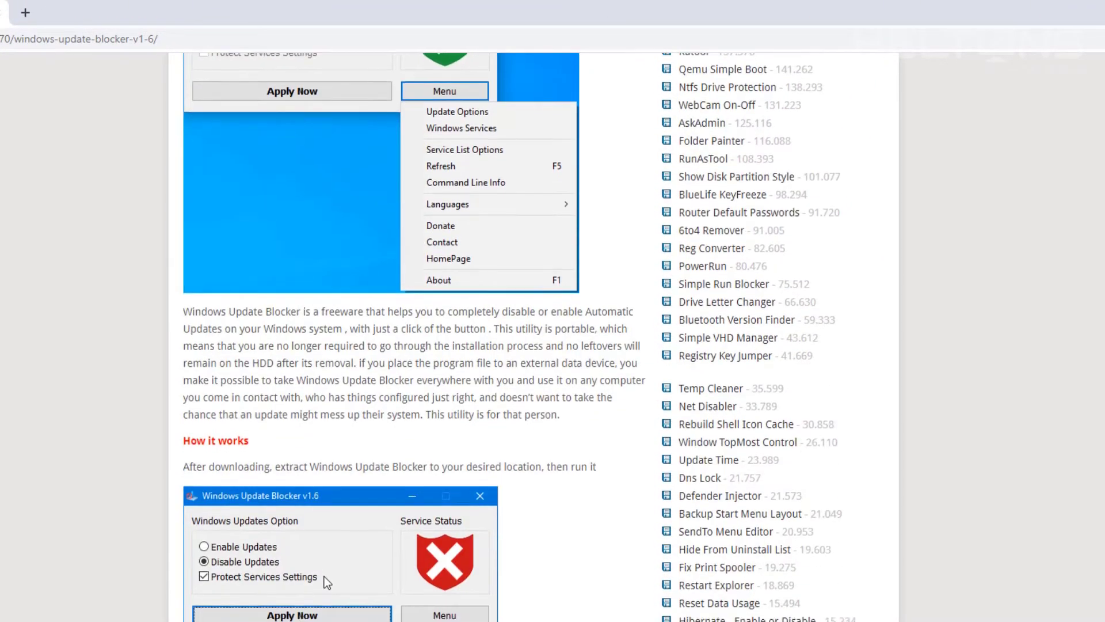
pyautogui.scroll(-3, 287, 472)
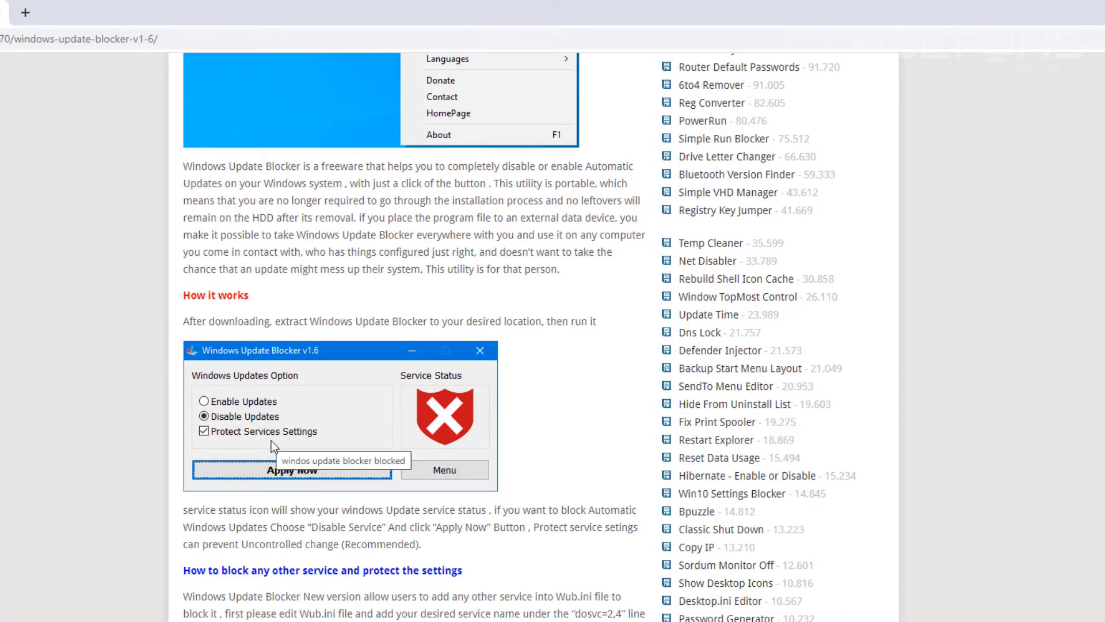
pyautogui.scroll(-6, 270, 440)
pyautogui.scroll(-1, 297, 484)
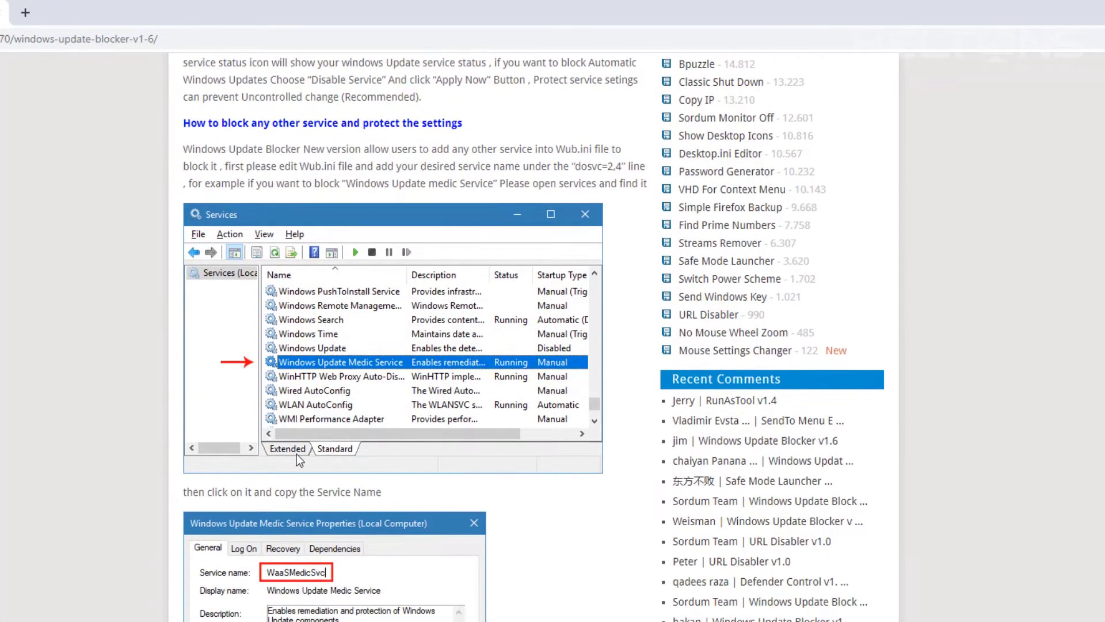
pyautogui.scroll(-2, 297, 464)
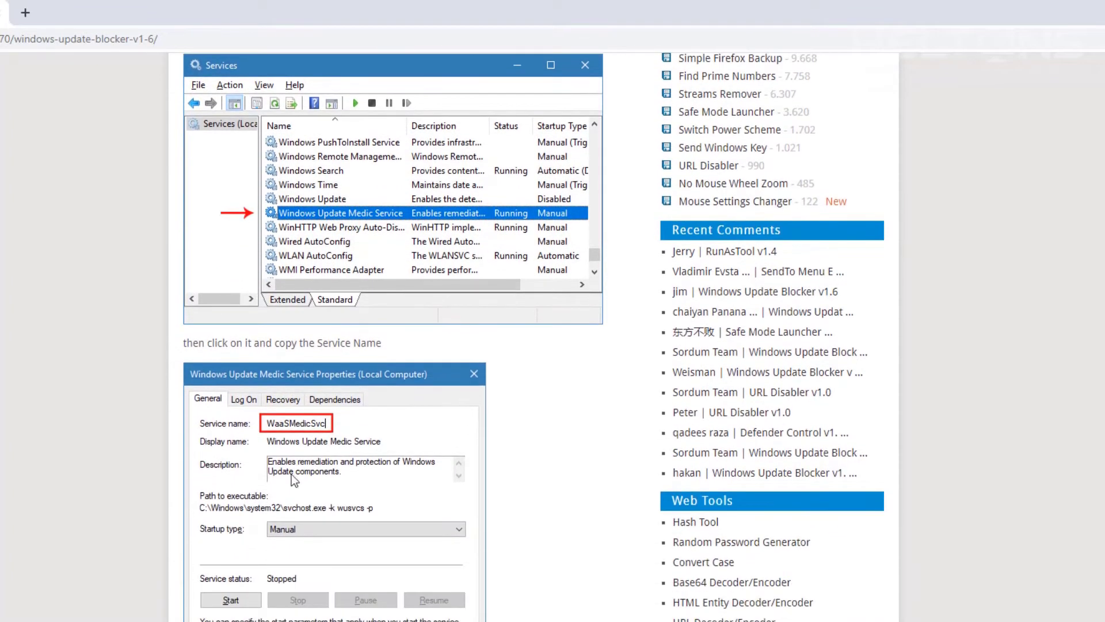
# Step: Launch services.msc from Start search and maximize the Services window
pyautogui.click(17, 607)
pyautogui.write('services.msc')
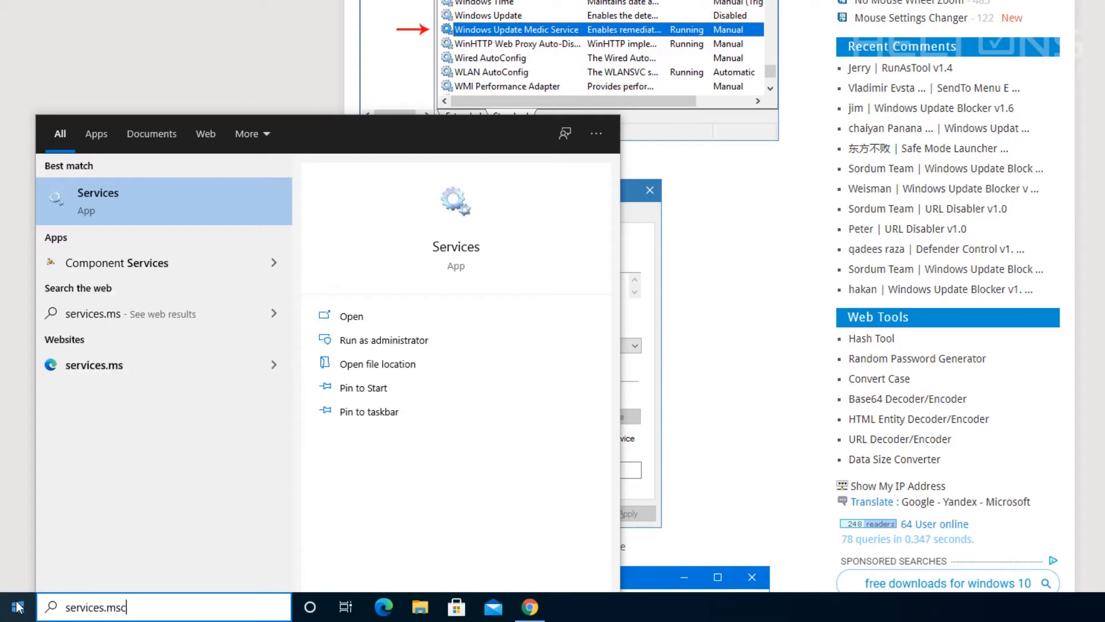
pyautogui.press('Return')
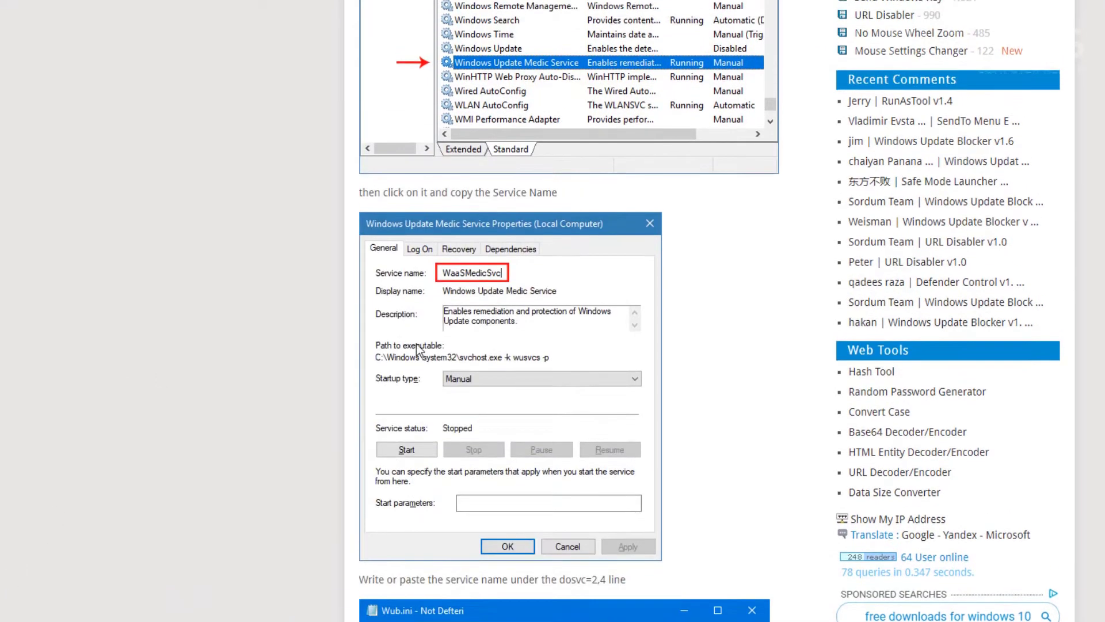
pyautogui.scroll(-5, 516, 321)
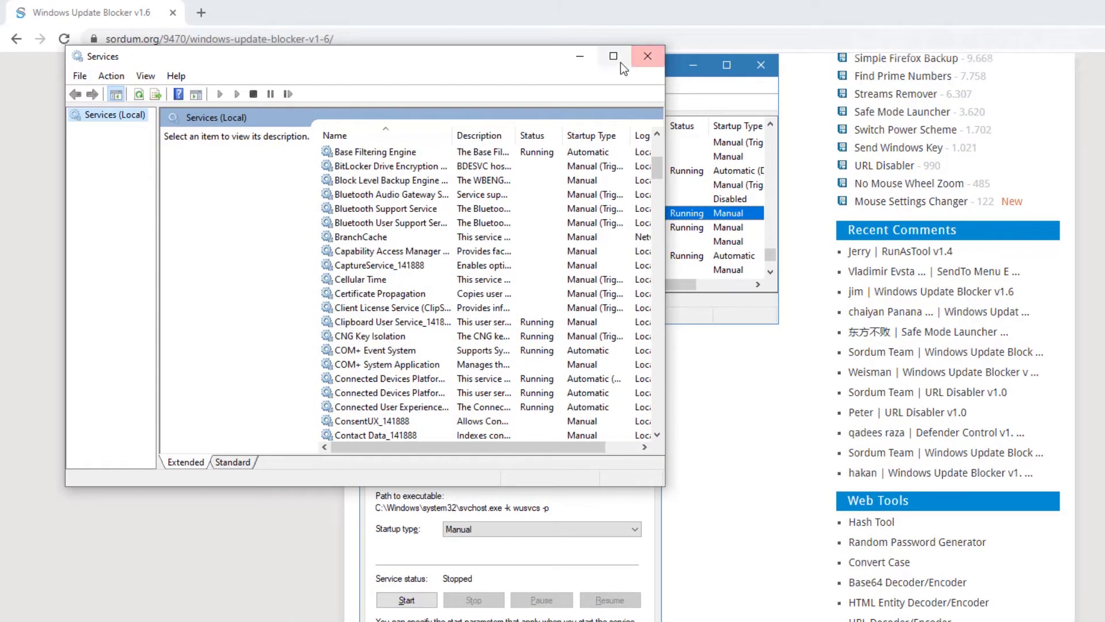
pyautogui.click(621, 62)
# Step: Inspect the Windows Update and Windows Update Medic Service entries in the services list
pyautogui.scroll(-8, 401, 520)
pyautogui.scroll(-20, 401, 521)
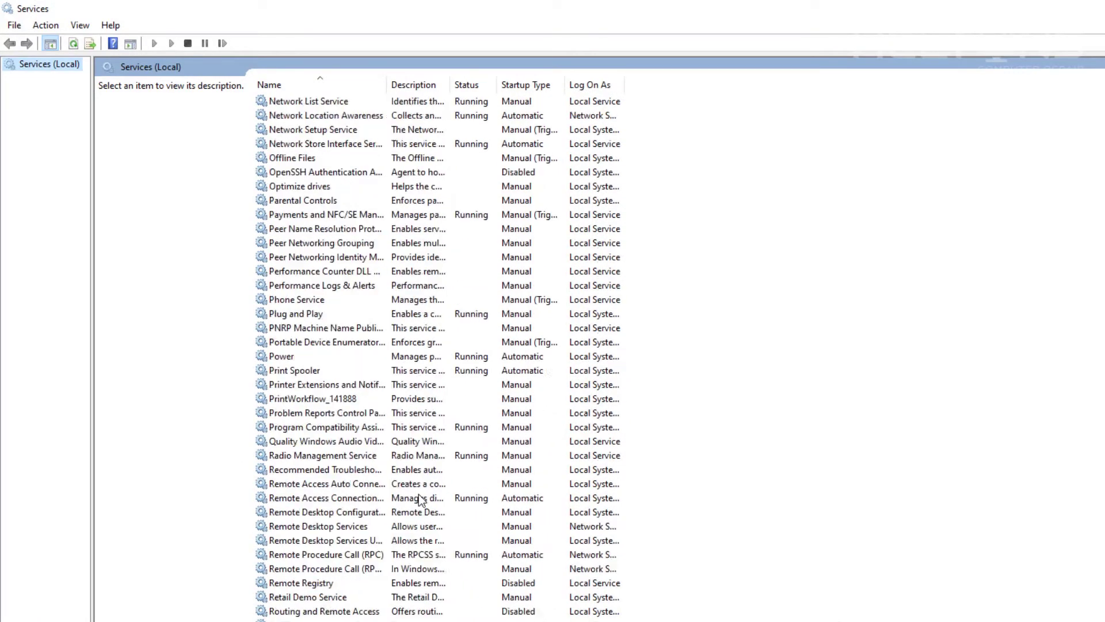
pyautogui.scroll(-7, 419, 496)
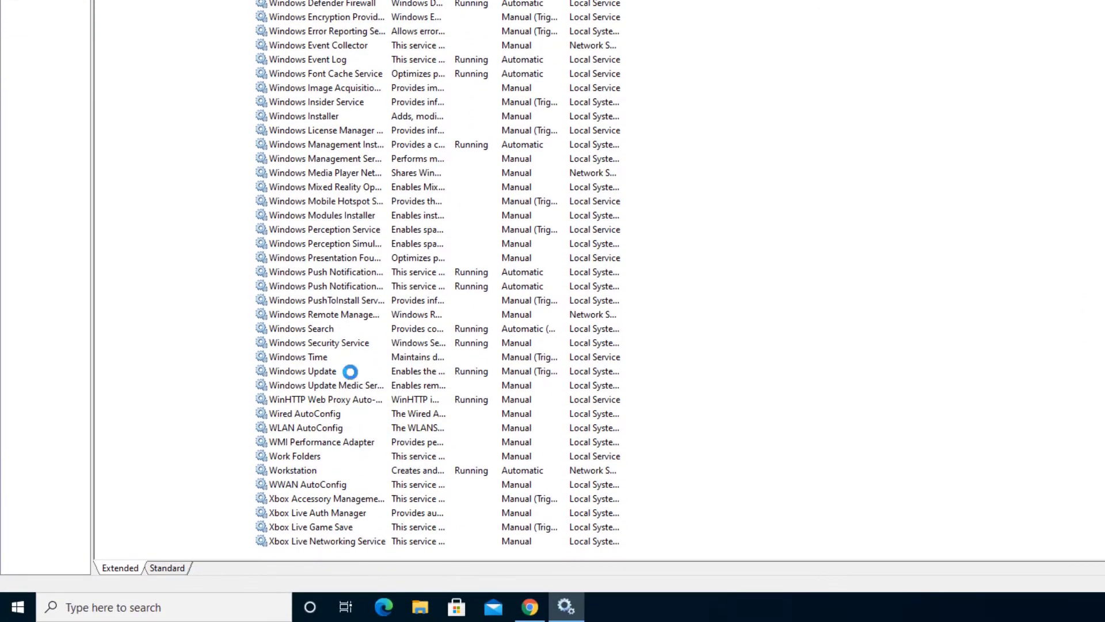
pyautogui.click(350, 373)
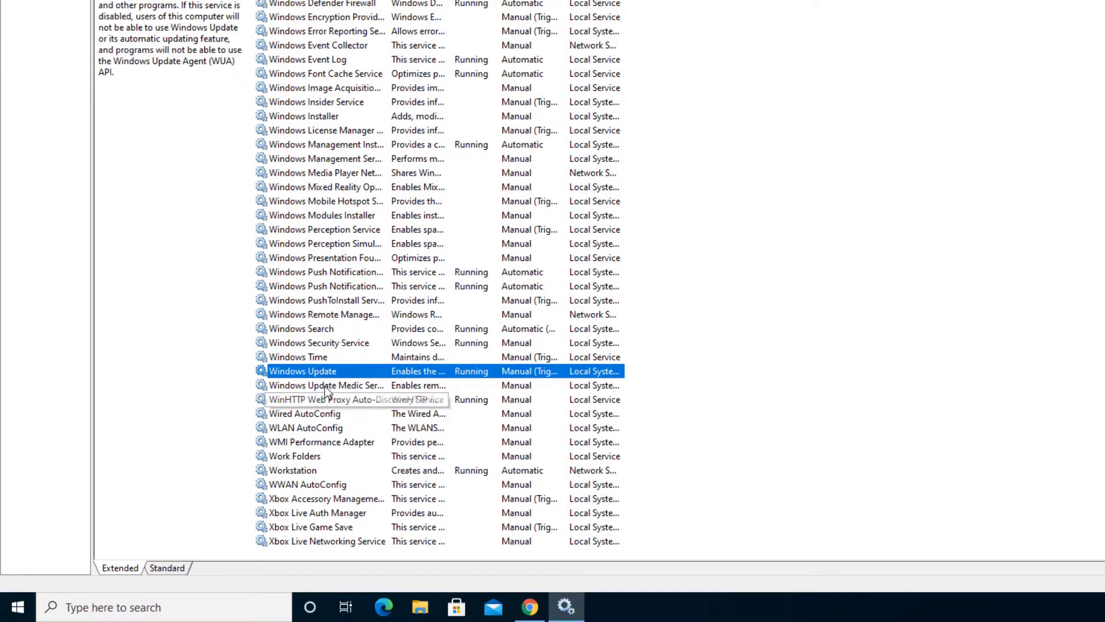
pyautogui.click(325, 387)
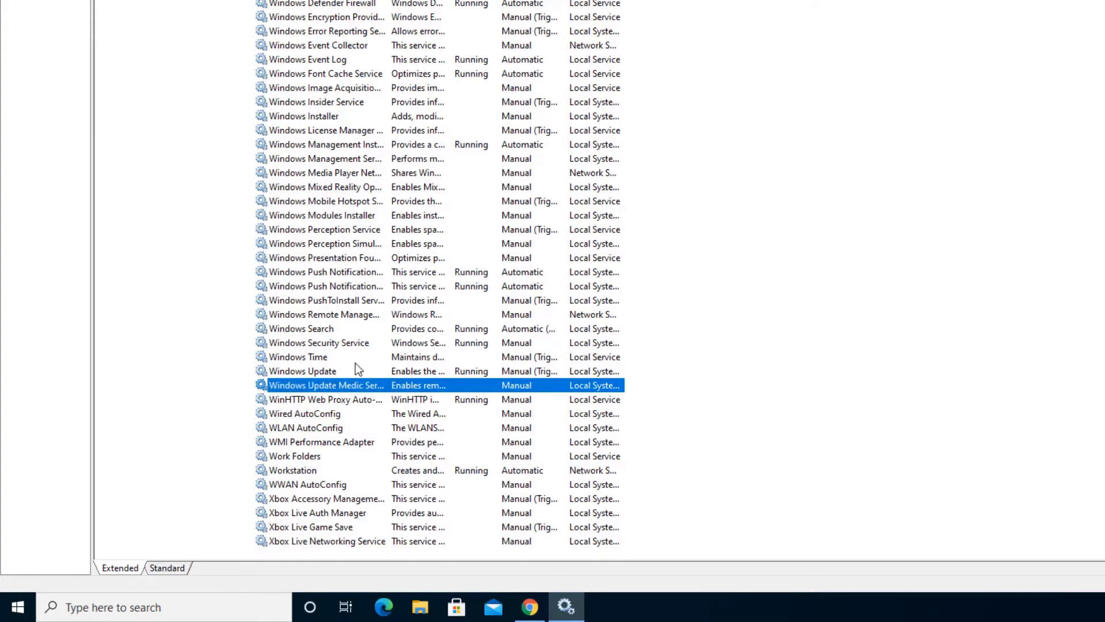
pyautogui.click(512, 372)
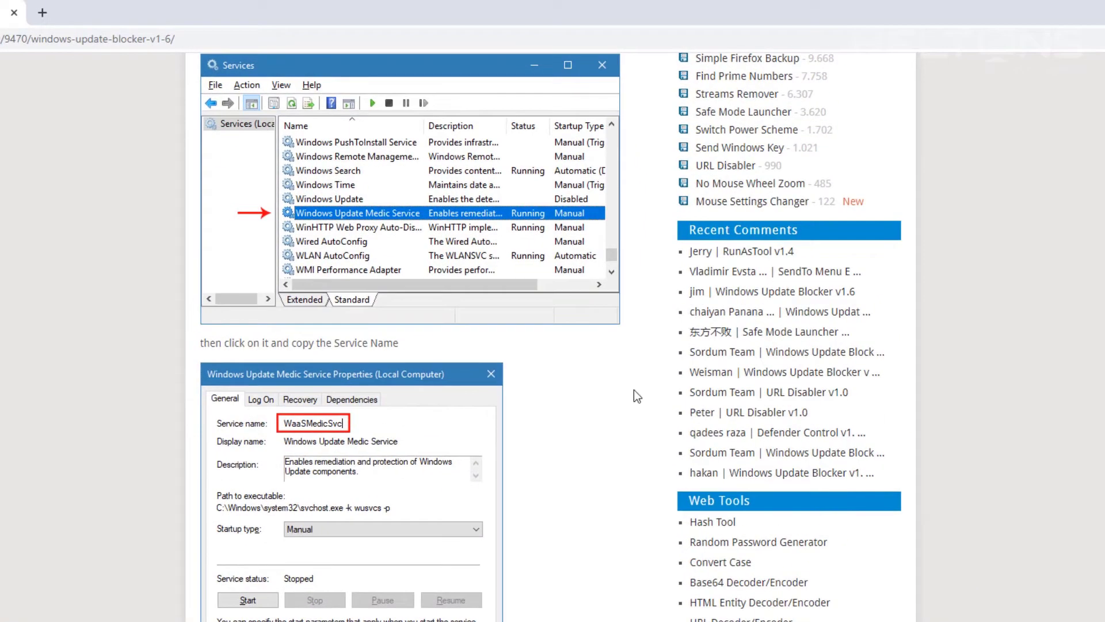
# Step: Scroll the Sordum article to the Download button beneath the Wub.exe MD5 and SHA1 hashes
pyautogui.scroll(-9, 634, 389)
pyautogui.scroll(-9, 557, 408)
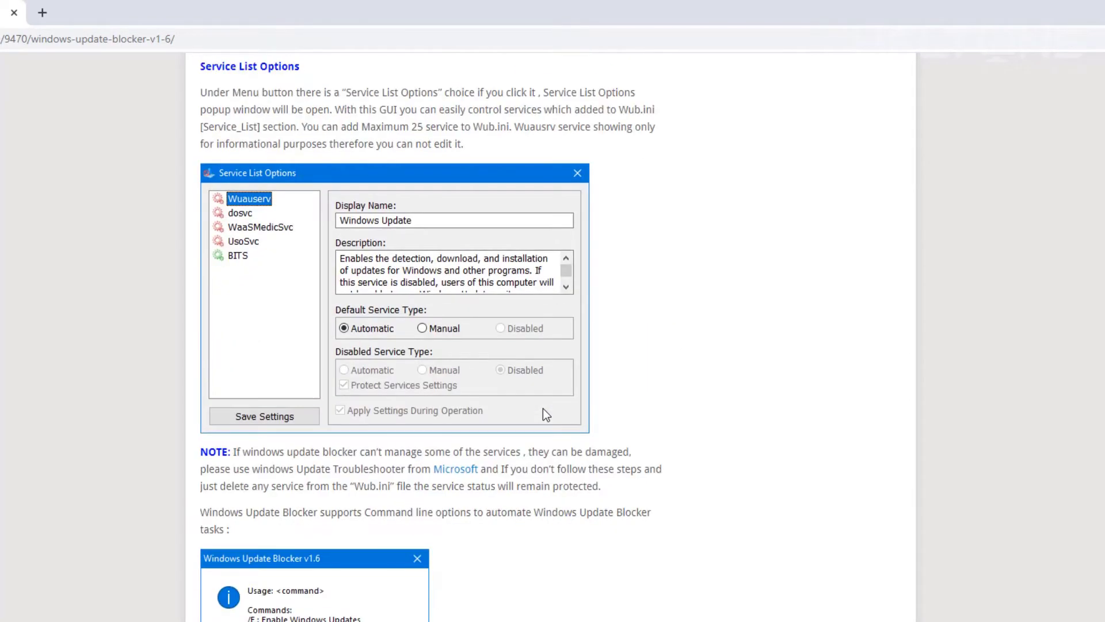
pyautogui.scroll(-4, 544, 409)
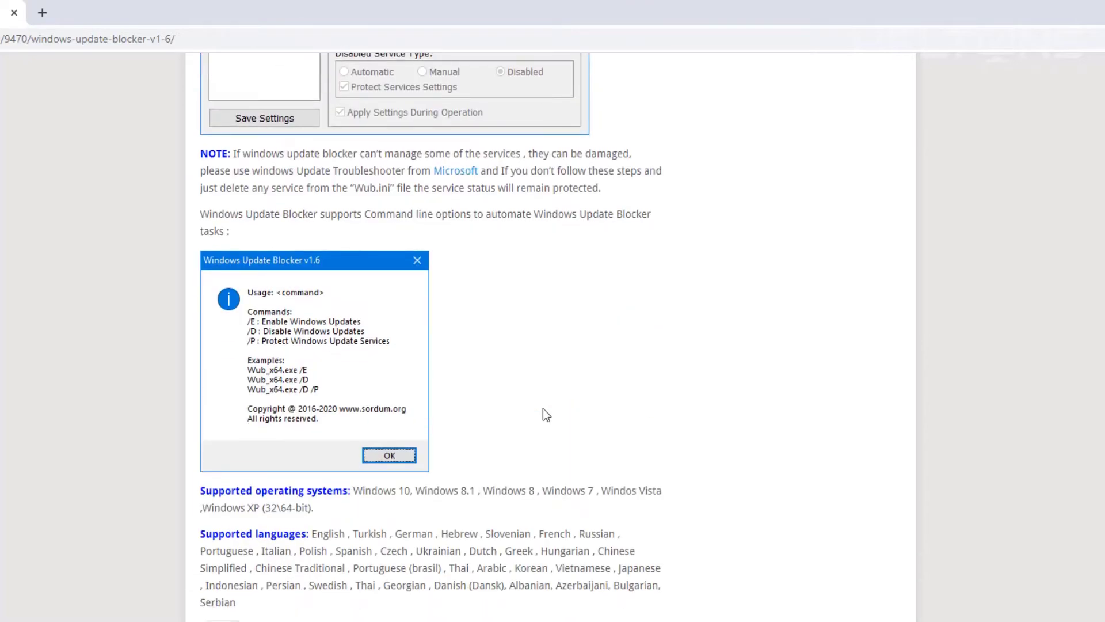
pyautogui.scroll(20, 547, 413)
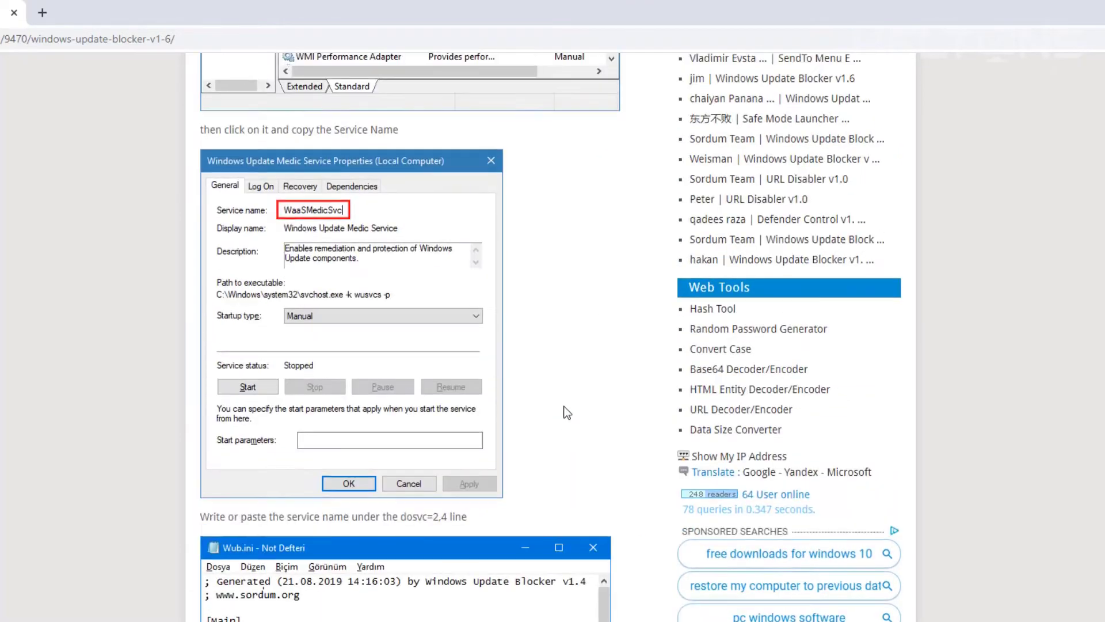
pyautogui.scroll(8, 578, 382)
pyautogui.scroll(-16, 578, 382)
pyautogui.scroll(15, 579, 389)
pyautogui.scroll(1, 592, 412)
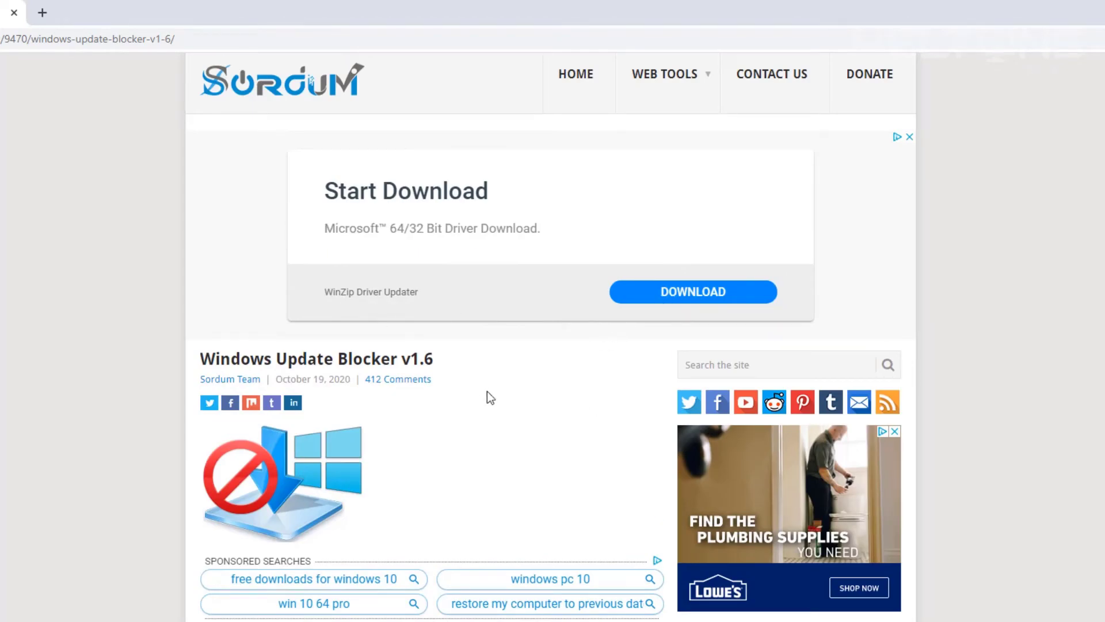
pyautogui.scroll(-10, 488, 392)
pyautogui.scroll(-15, 516, 403)
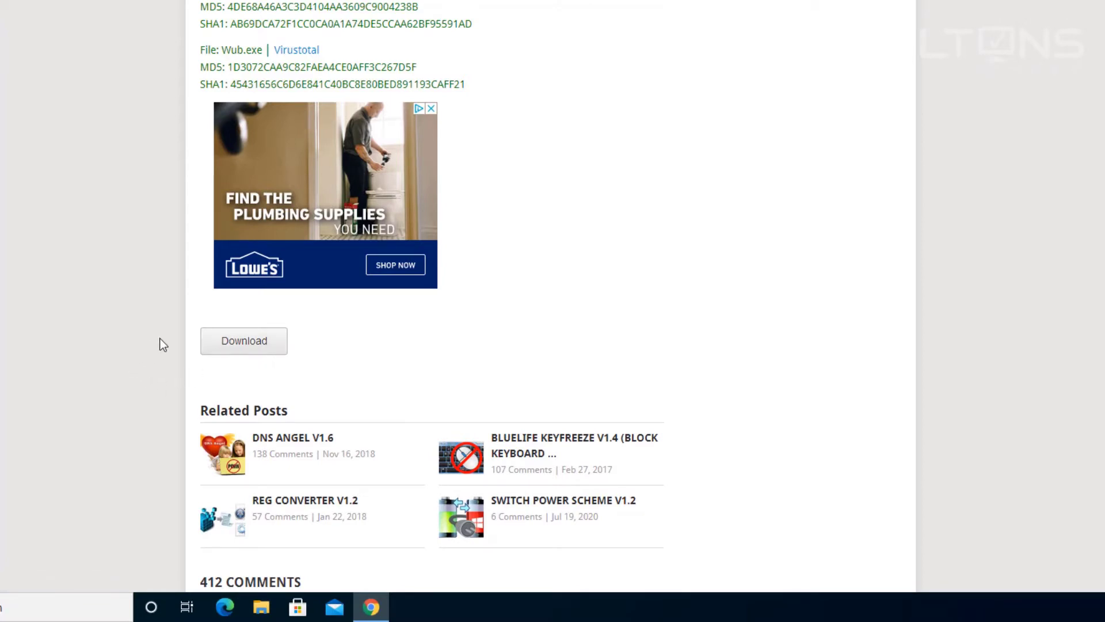
# Step: Download Wub.zip and show it in its Downloads folder
pyautogui.click(245, 345)
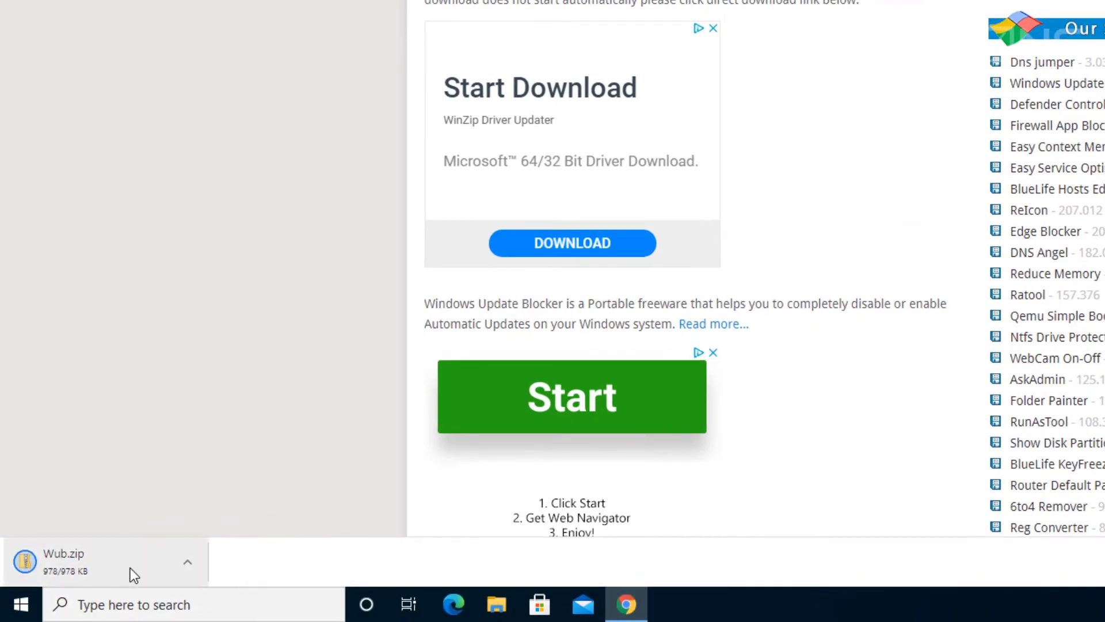
pyautogui.click(194, 561)
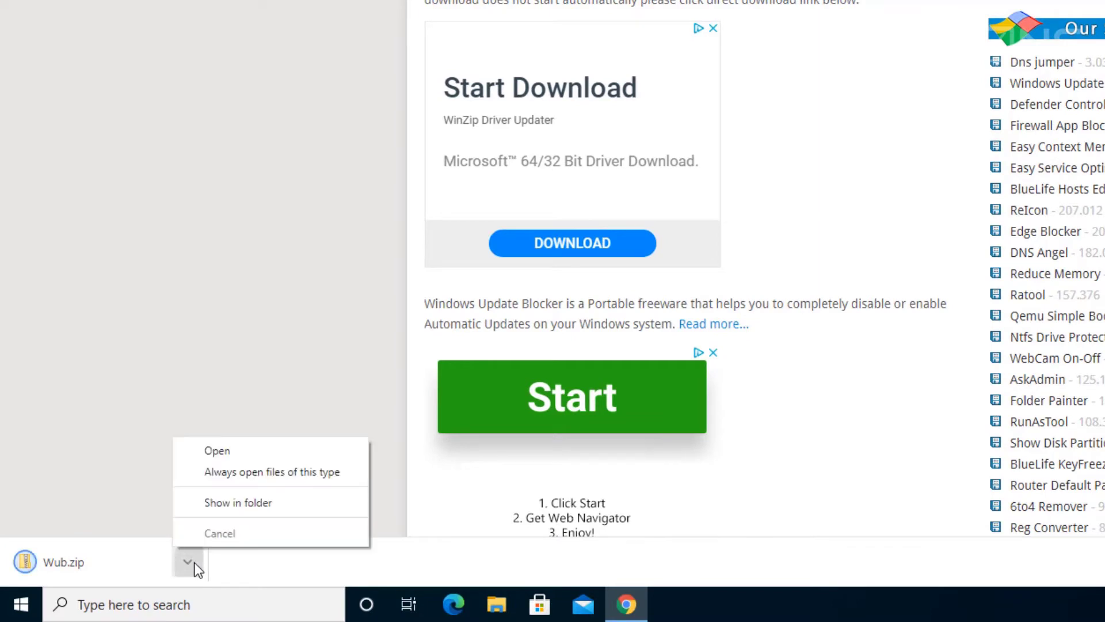
pyautogui.click(216, 506)
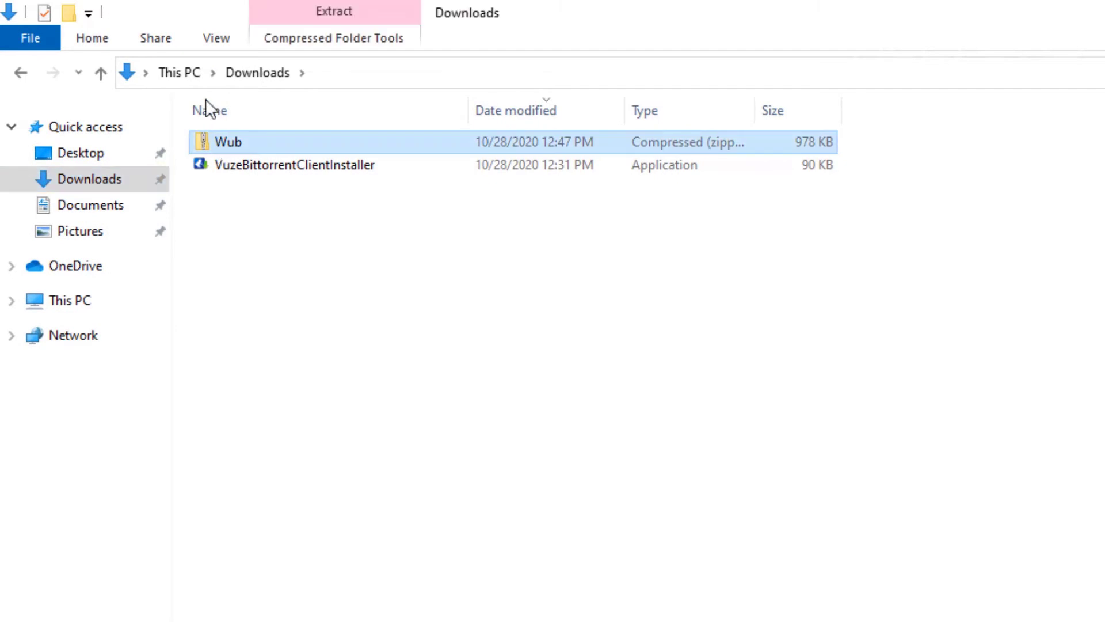
# Step: Switch the Downloads folder view to Large icons
pyautogui.click(218, 40)
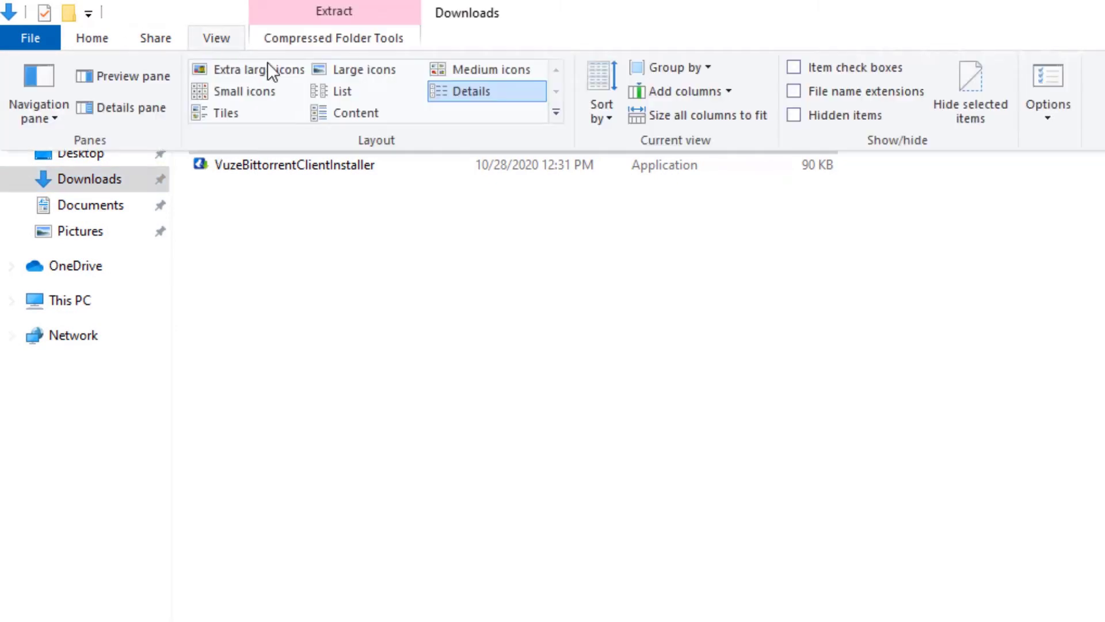
pyautogui.click(387, 74)
pyautogui.click(260, 277)
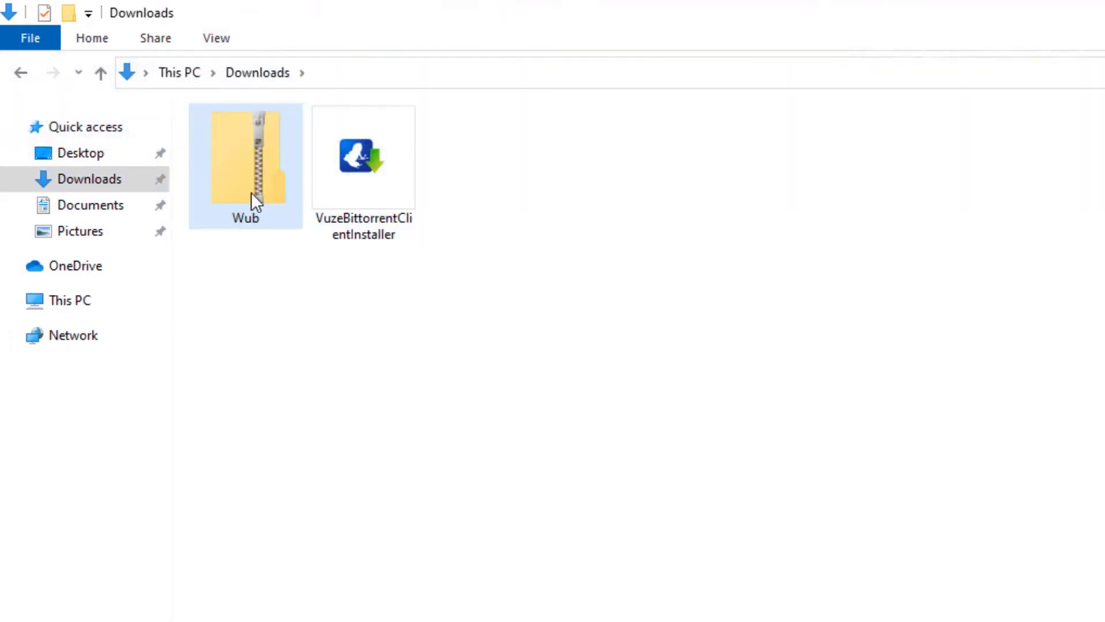
# Step: Extract Wub.zip with Extract all to the default Downloads\Wub destination
pyautogui.click(251, 192)
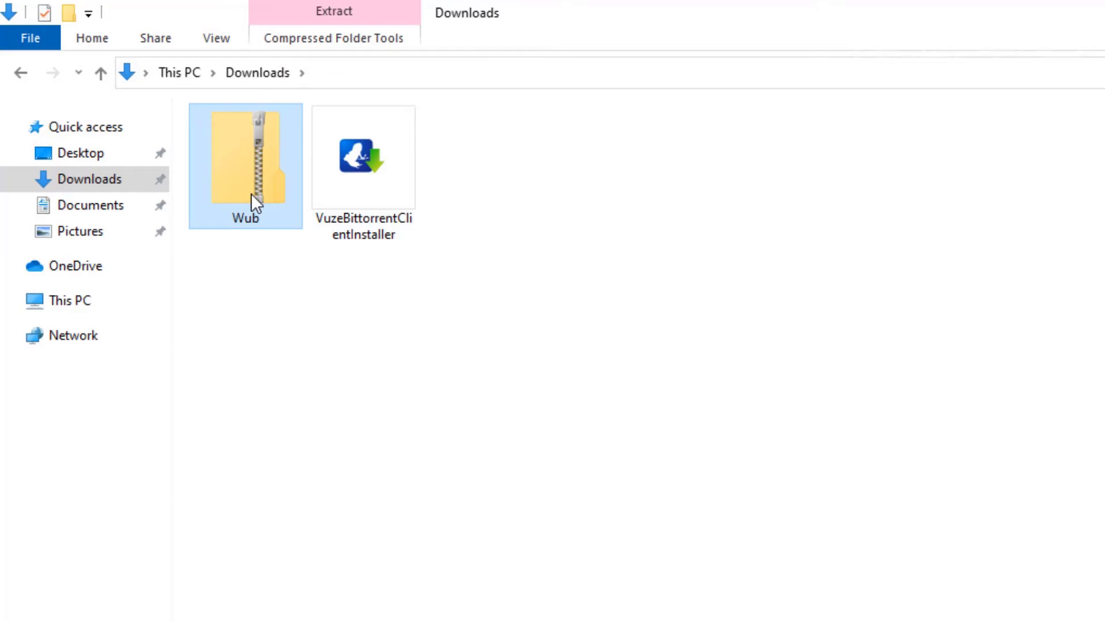
pyautogui.click(328, 39)
pyautogui.click(340, 89)
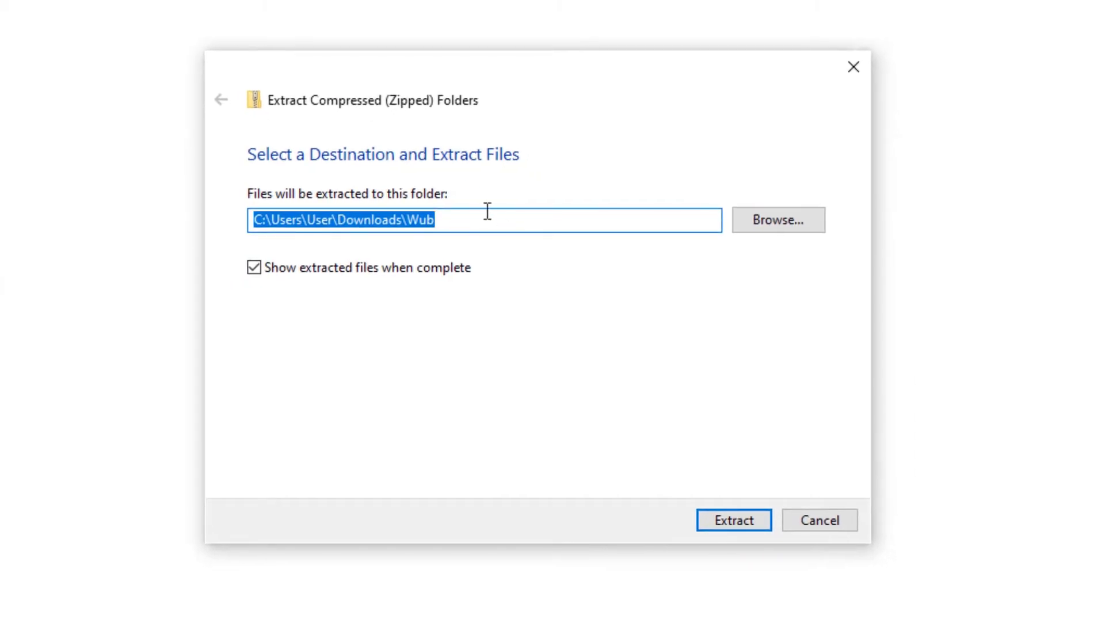
pyautogui.click(487, 210)
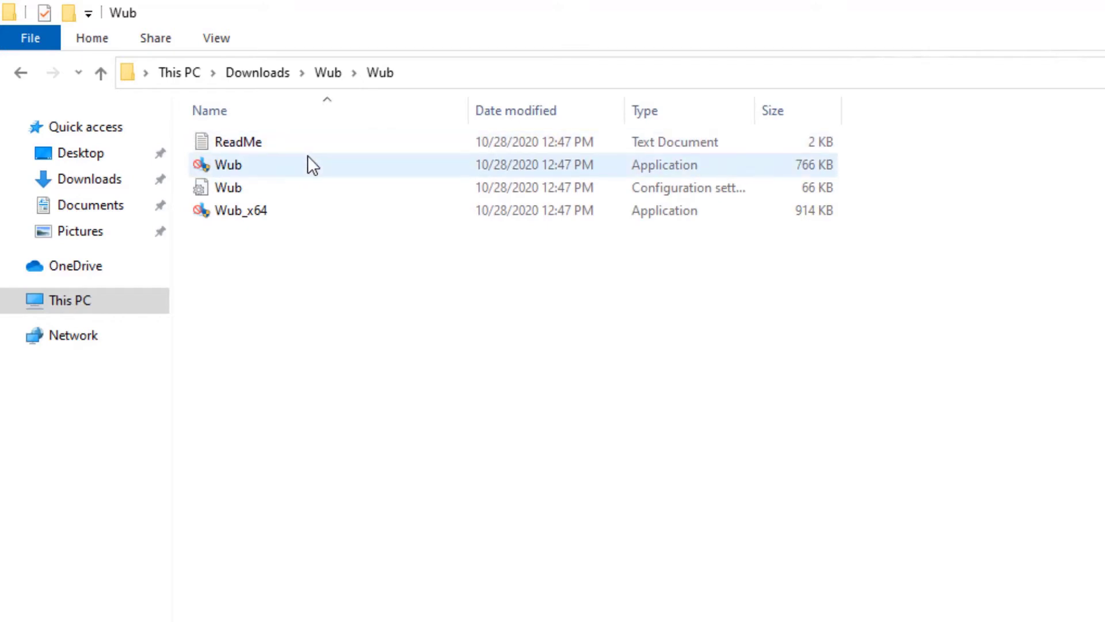
# Step: Open This PC's properties to confirm Windows 10 Enterprise is a 64-bit system
pyautogui.click(310, 165)
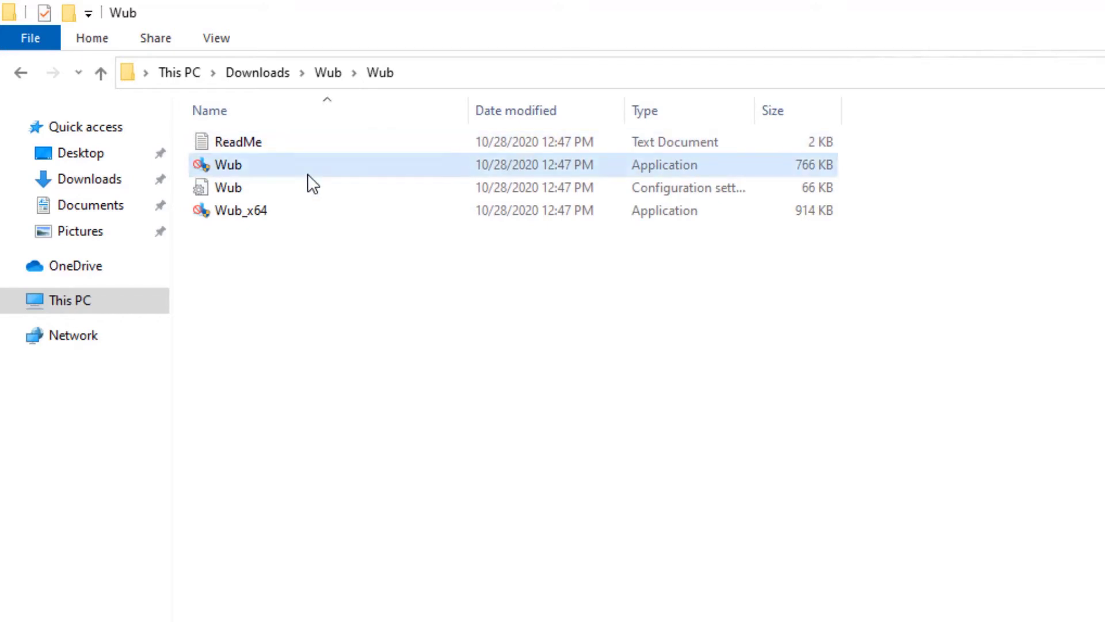
pyautogui.click(315, 211)
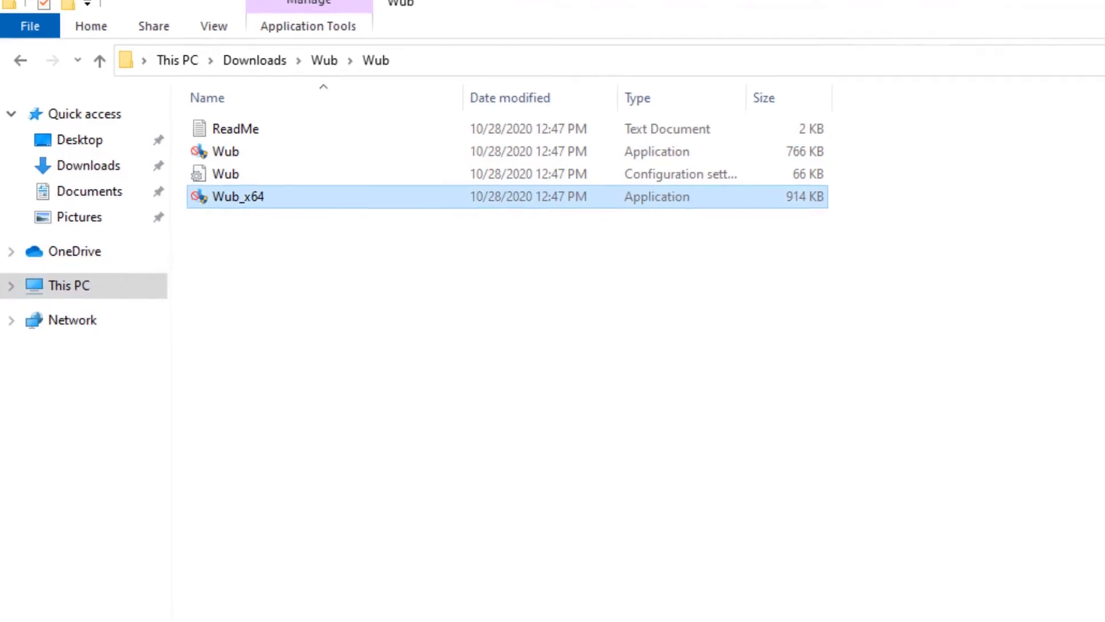
pyautogui.hotkey('alt', 'F4')
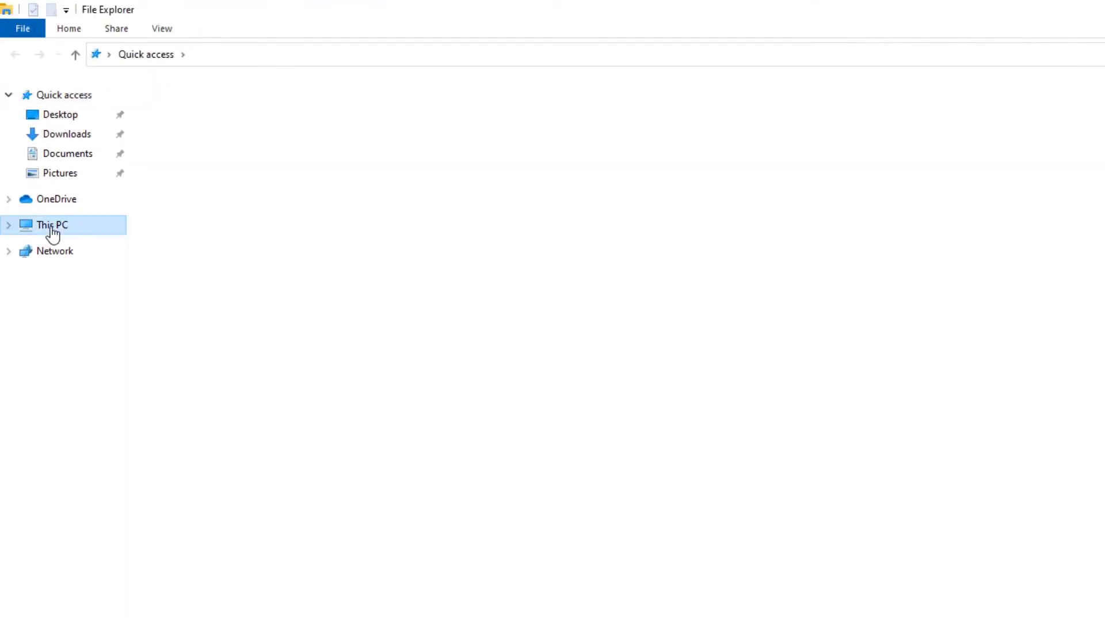
pyautogui.rightClick(50, 230)
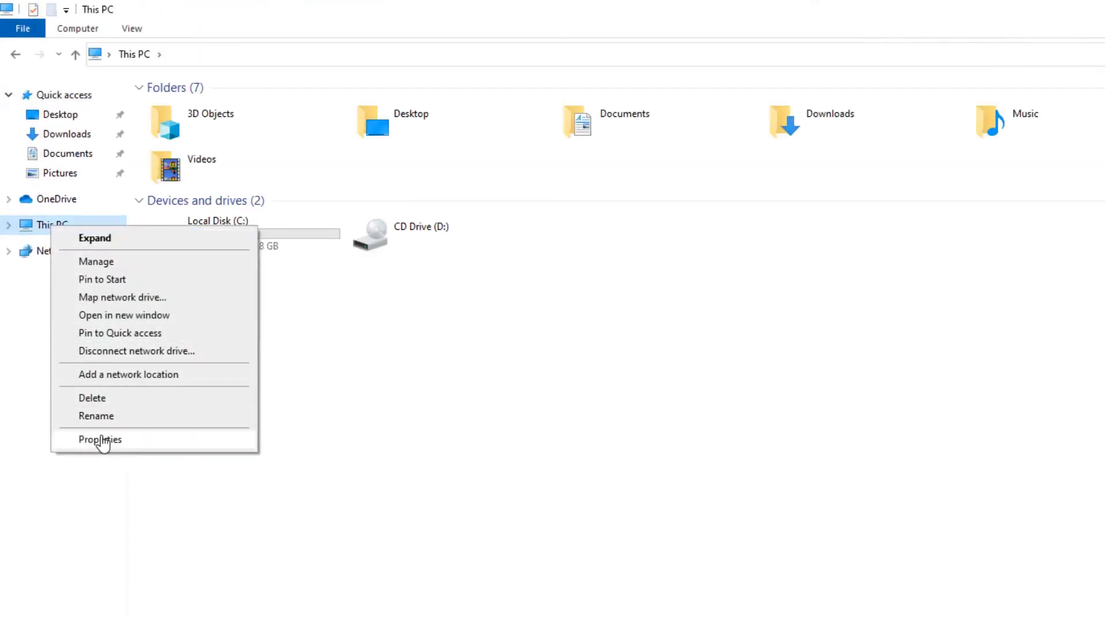
pyautogui.click(103, 440)
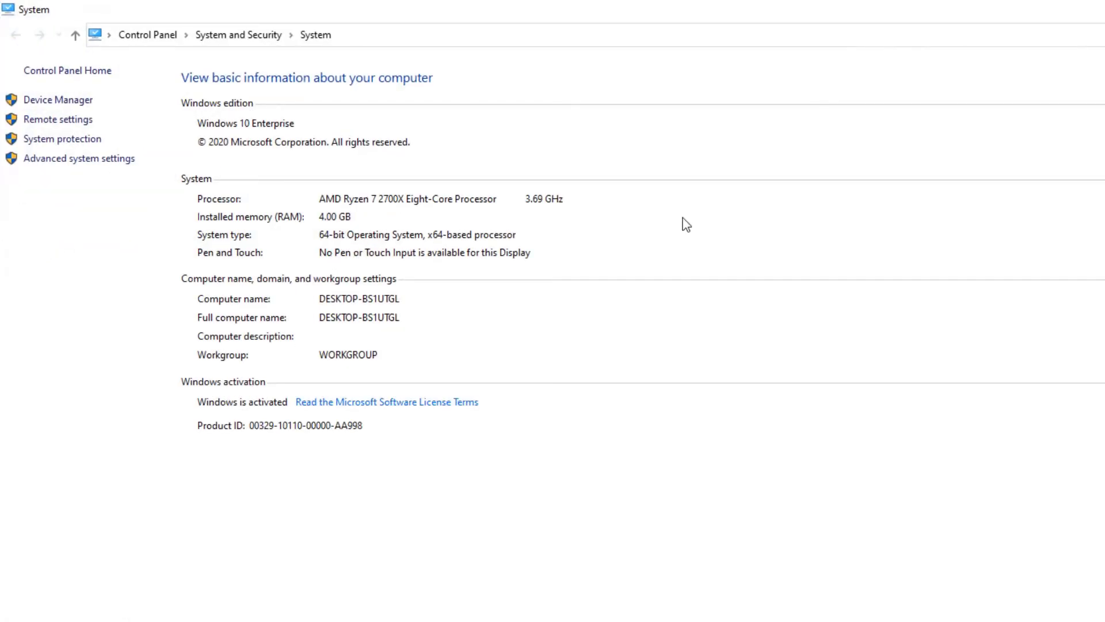
# Step: Close the System window and open Wub_x64 from Downloads\Wub\Wub
pyautogui.hotkey('alt', 'F4')
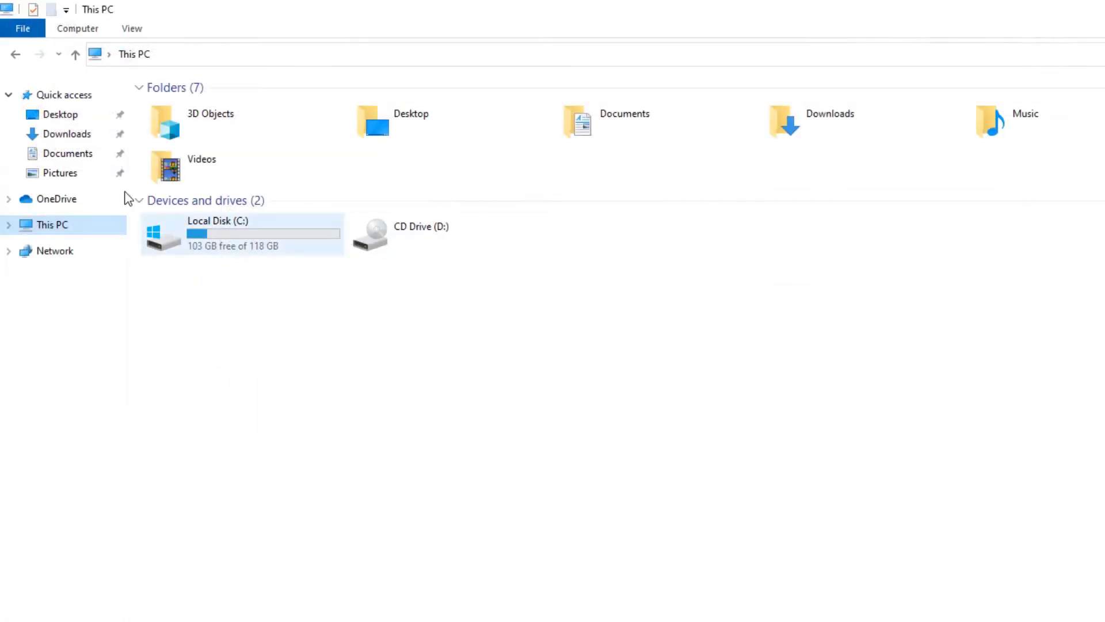
pyautogui.click(72, 140)
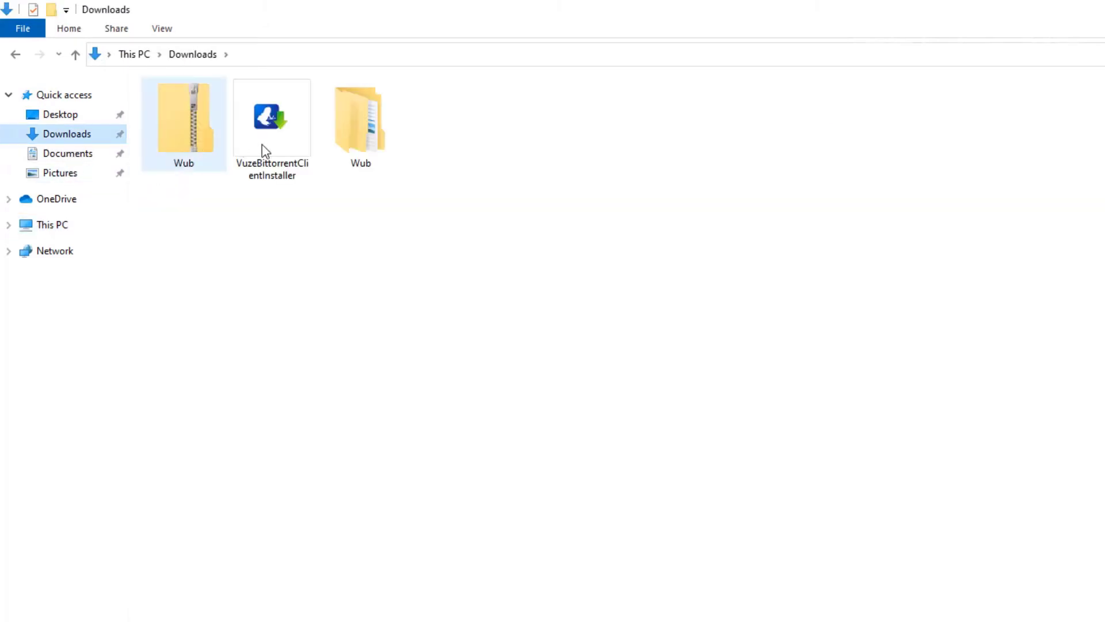
pyautogui.doubleClick(361, 148)
pyautogui.doubleClick(204, 114)
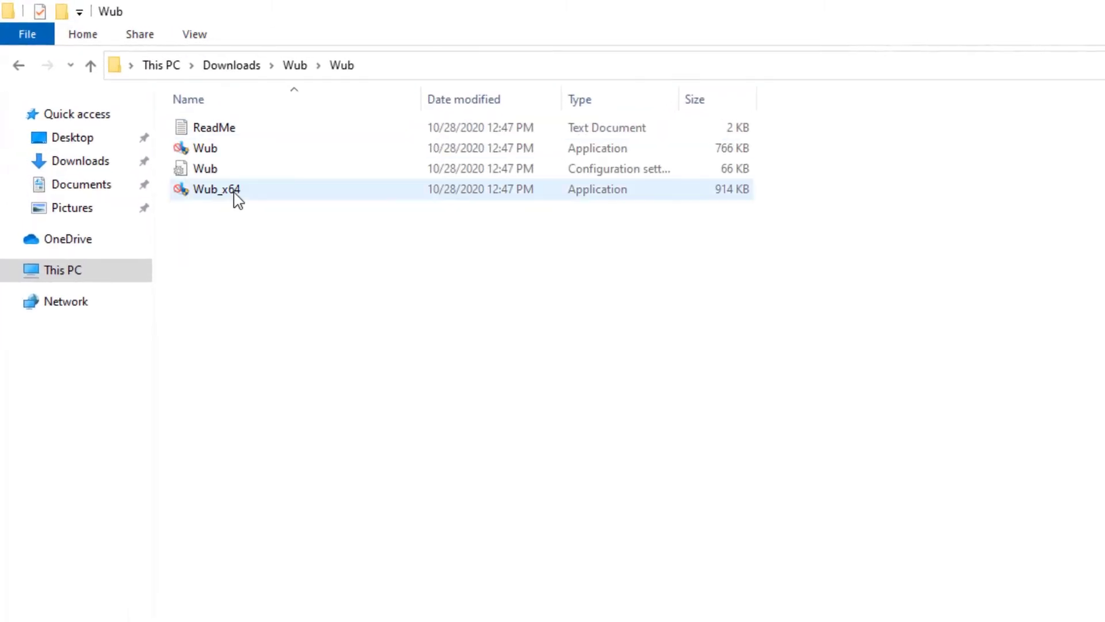
pyautogui.click(237, 199)
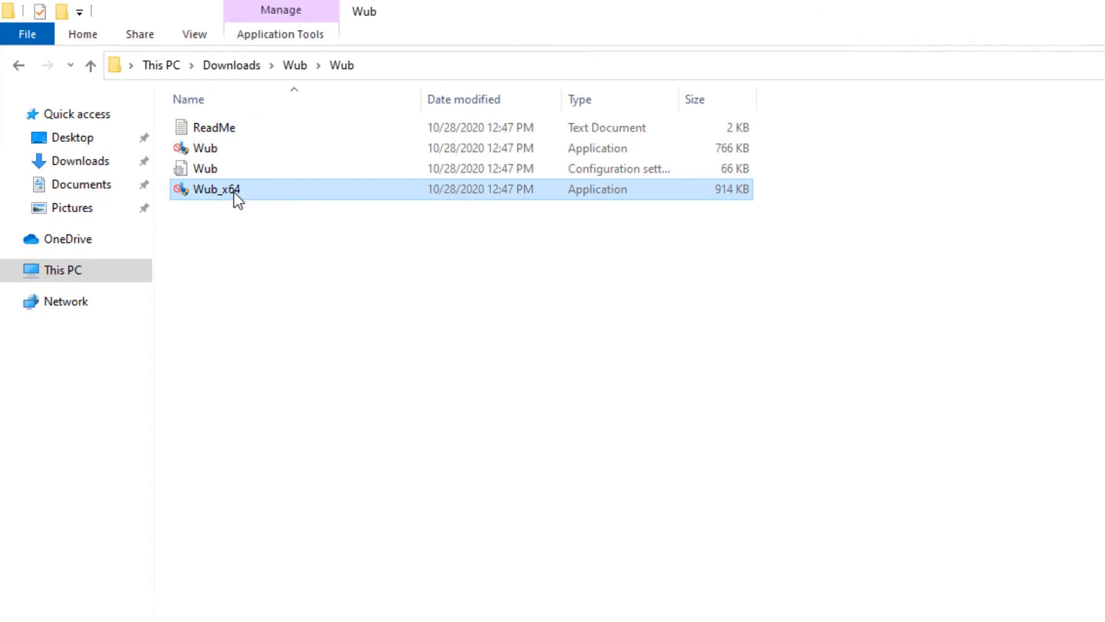
pyautogui.rightClick(264, 189)
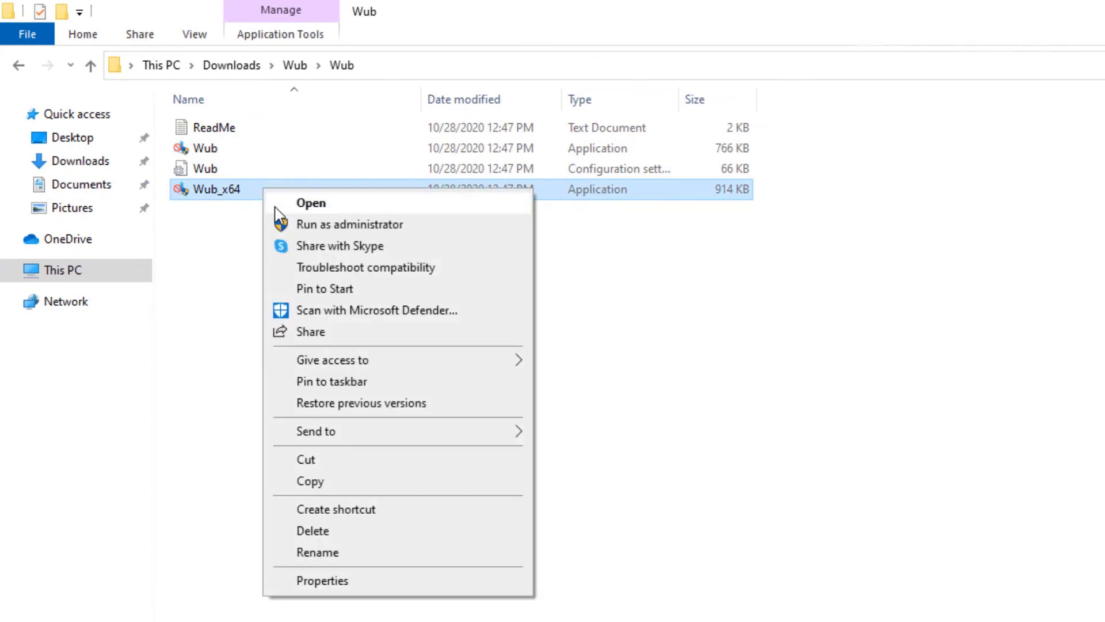
pyautogui.click(275, 204)
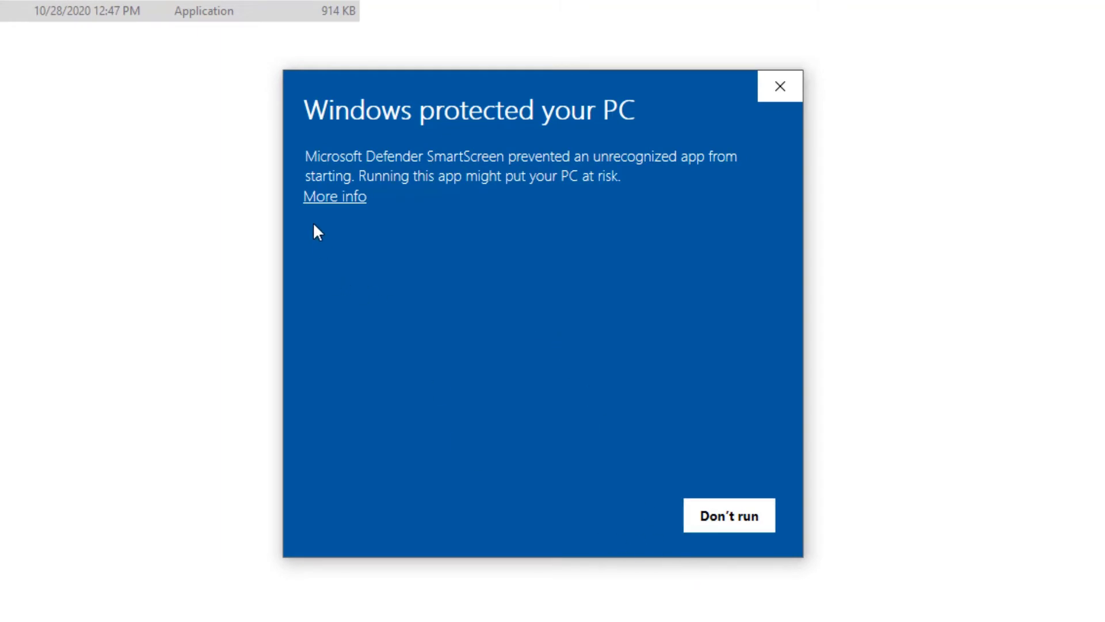
# Step: Get past SmartScreen with More info and Run anyway, then approve the UAC prompt
pyautogui.click(316, 198)
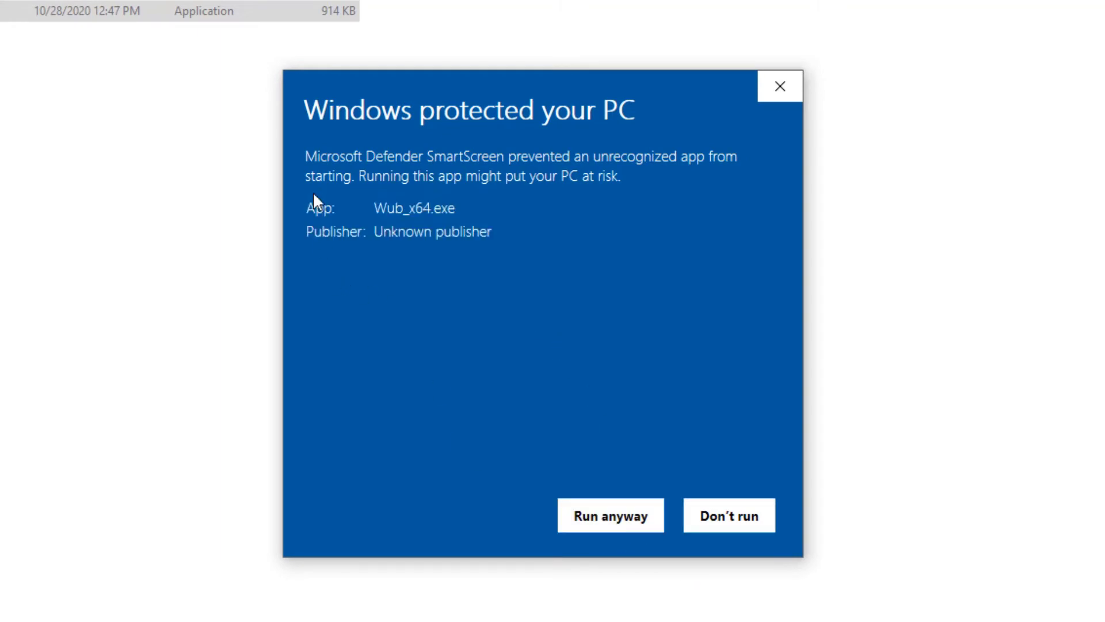
pyautogui.click(576, 523)
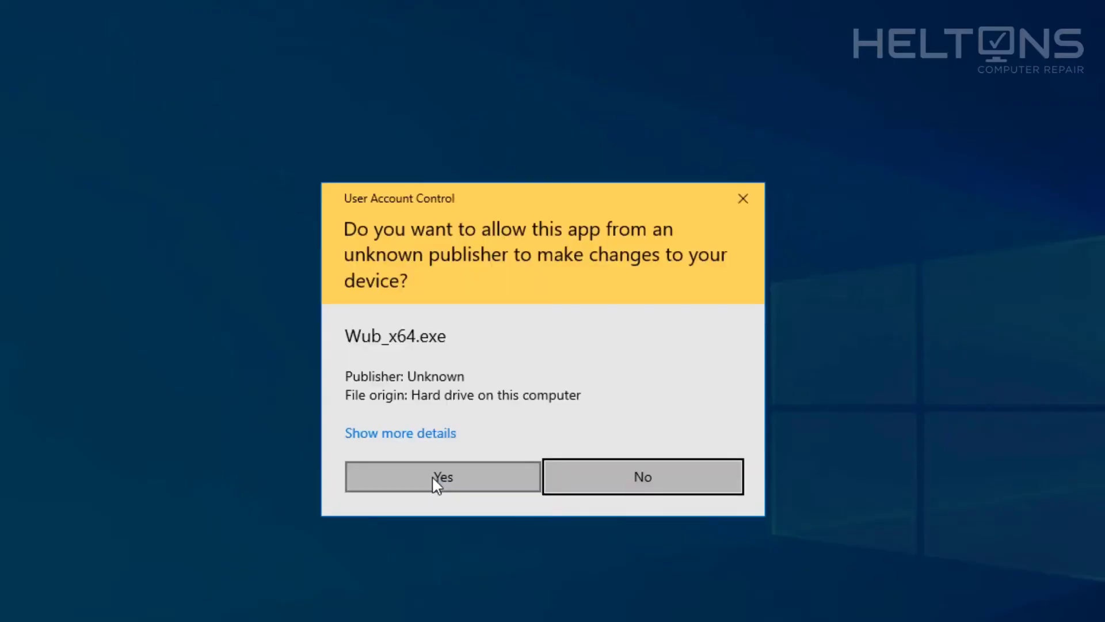
pyautogui.click(432, 478)
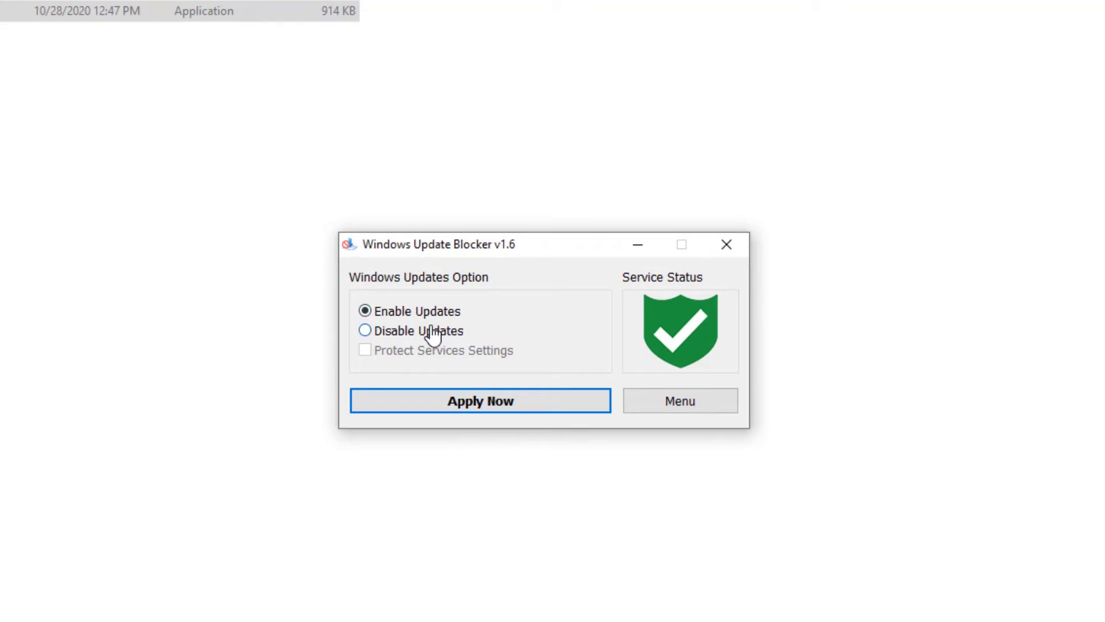
# Step: Apply Disable Updates with Protect Services Settings, then close Windows Update Blocker
pyautogui.click(393, 337)
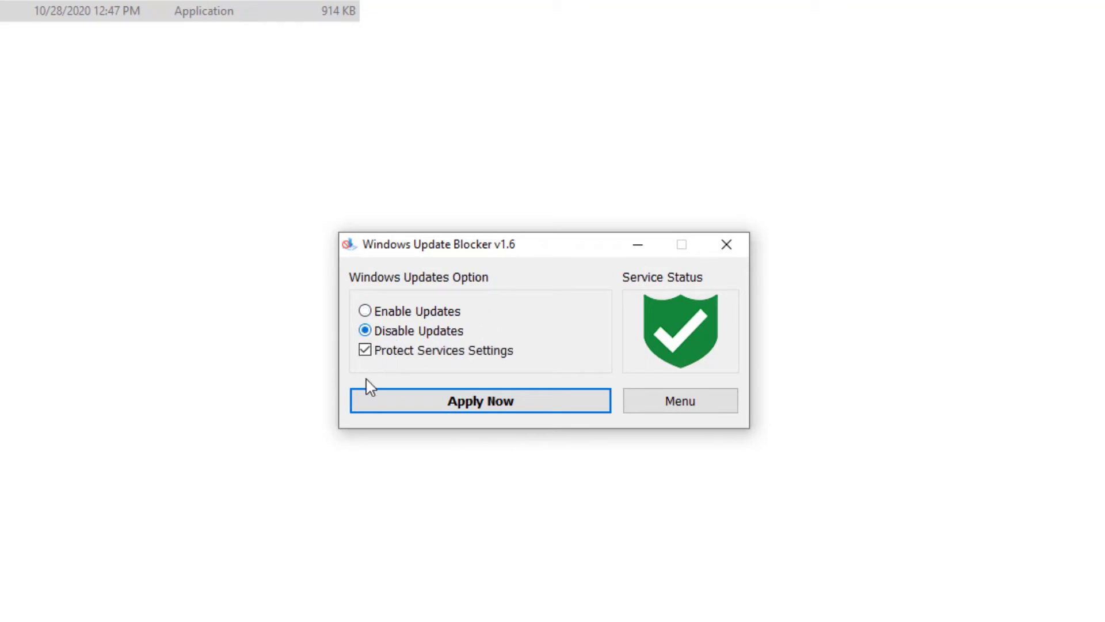
pyautogui.click(368, 357)
pyautogui.click(397, 412)
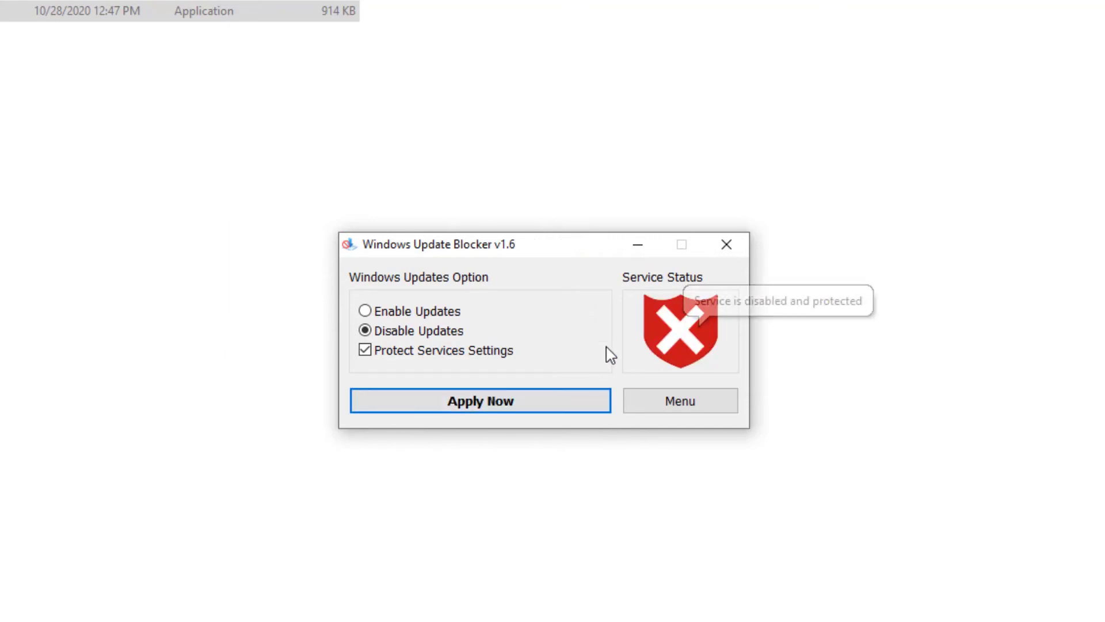
pyautogui.moveTo(674, 335)
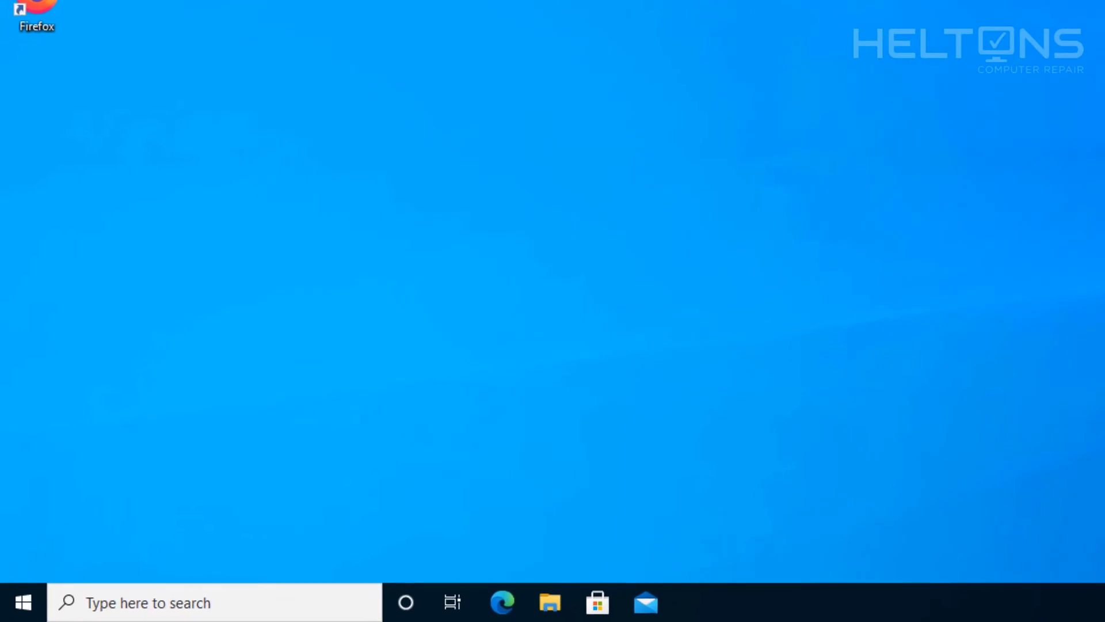
# Step: Launch services.msc from search and locate the Windows Update service in the list
pyautogui.click(25, 615)
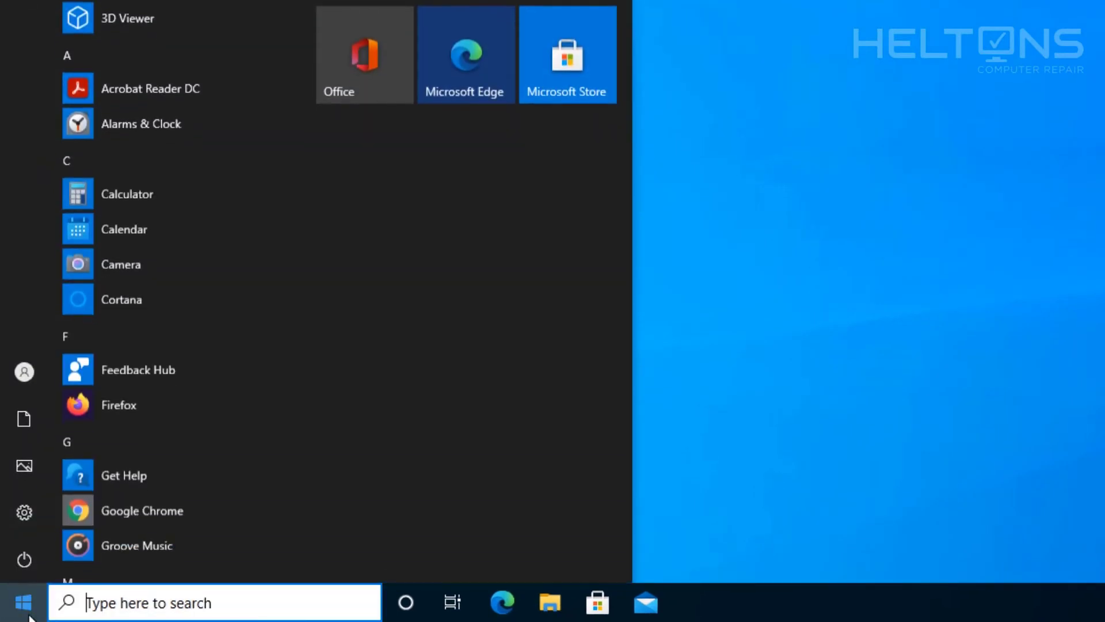
pyautogui.write('services.msc')
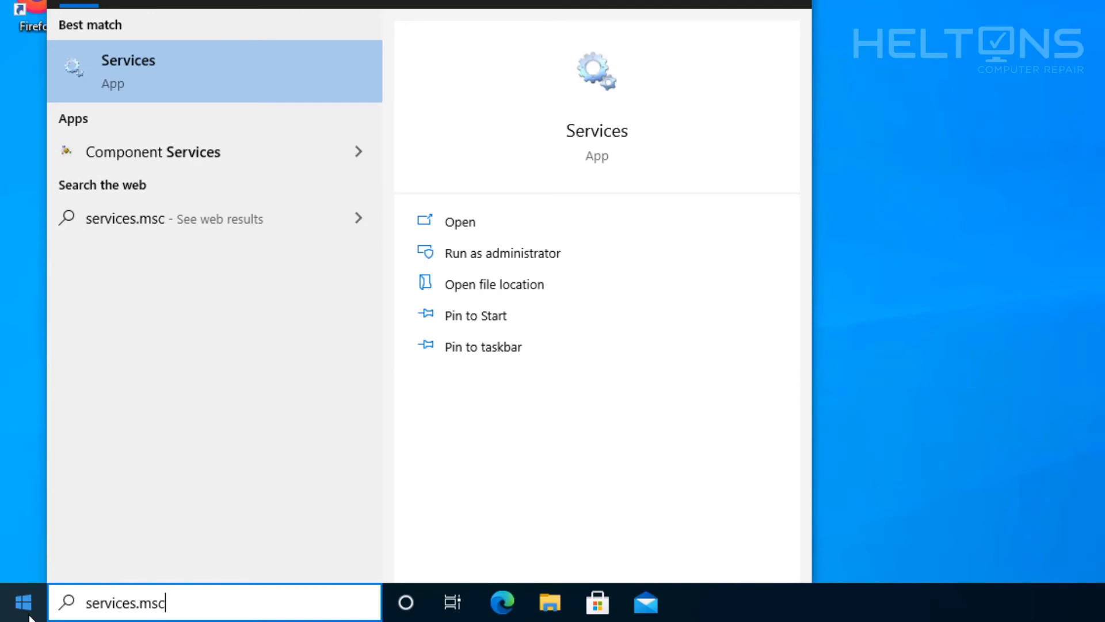
pyautogui.press('Return')
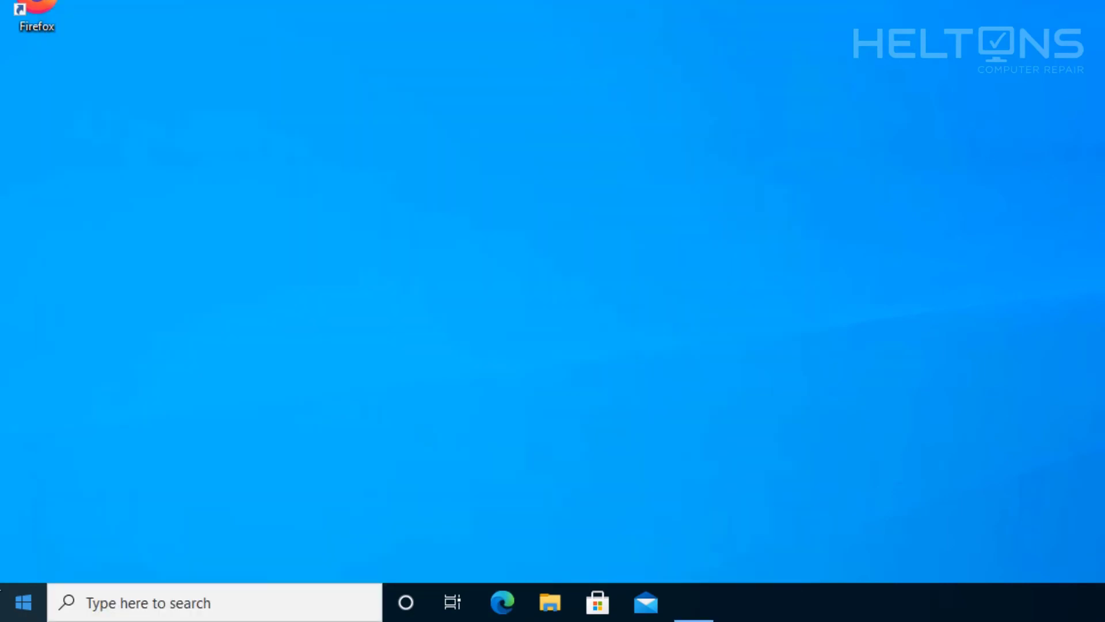
pyautogui.scroll(-20, 446, 208)
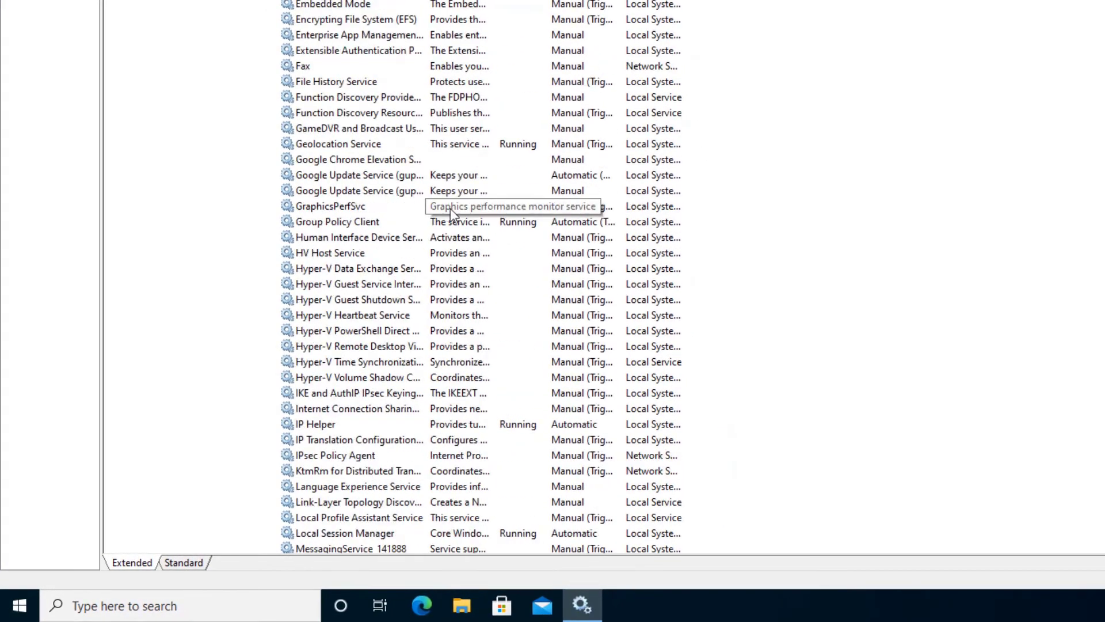
pyautogui.scroll(-20, 455, 207)
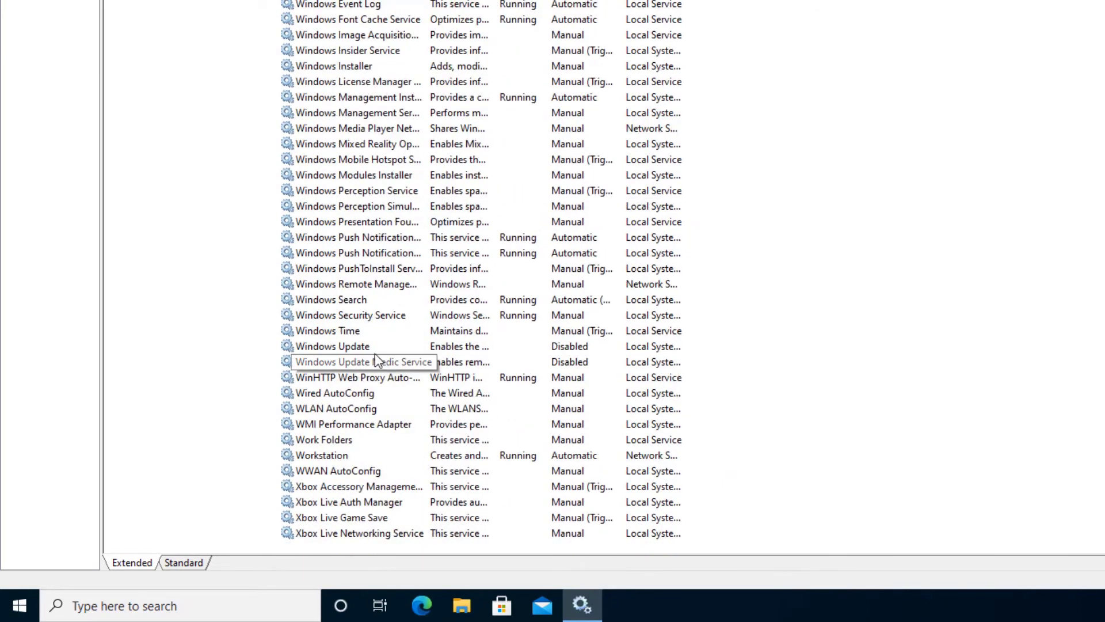
pyautogui.click(354, 346)
pyautogui.click(362, 377)
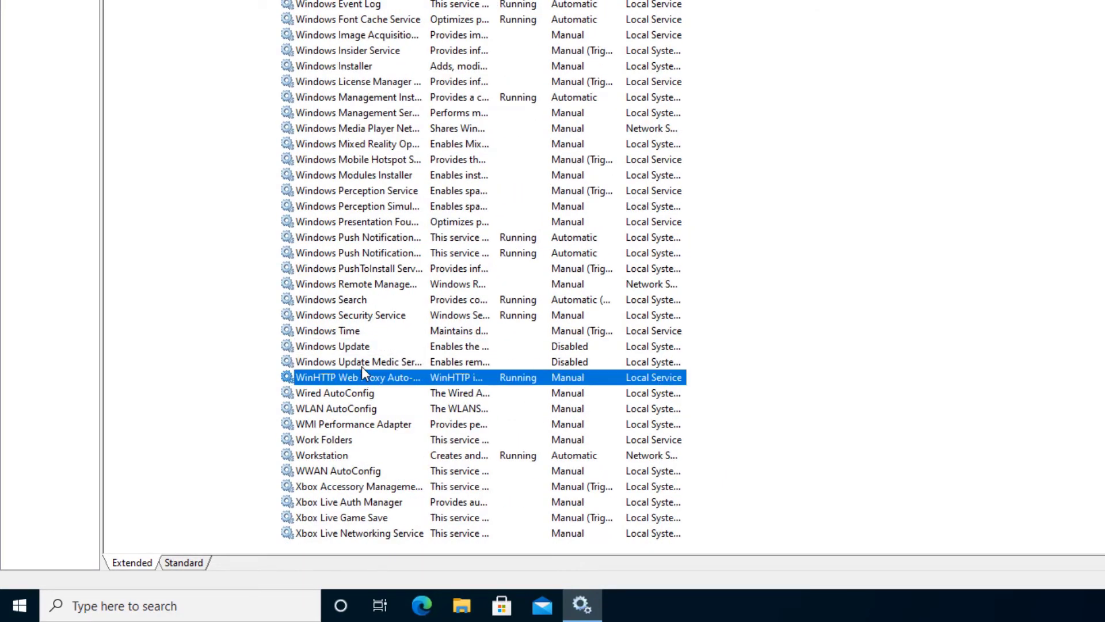
pyautogui.click(364, 363)
pyautogui.click(360, 344)
pyautogui.rightClick(359, 345)
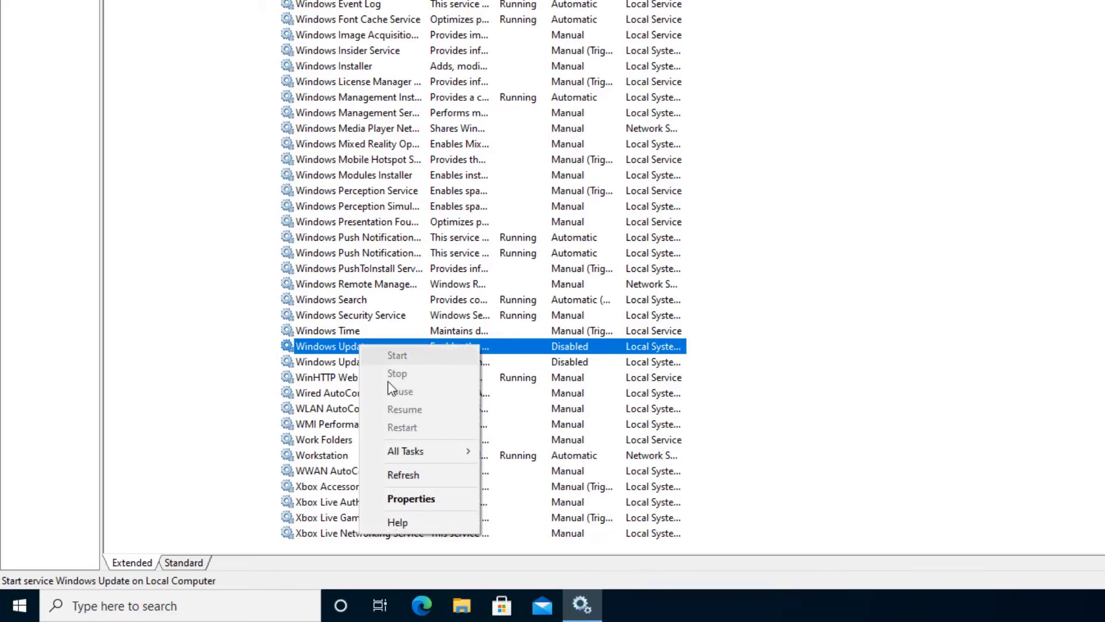
# Step: Try setting Windows Update startup to Automatic, accept the Access denied error, and cancel
pyautogui.click(394, 497)
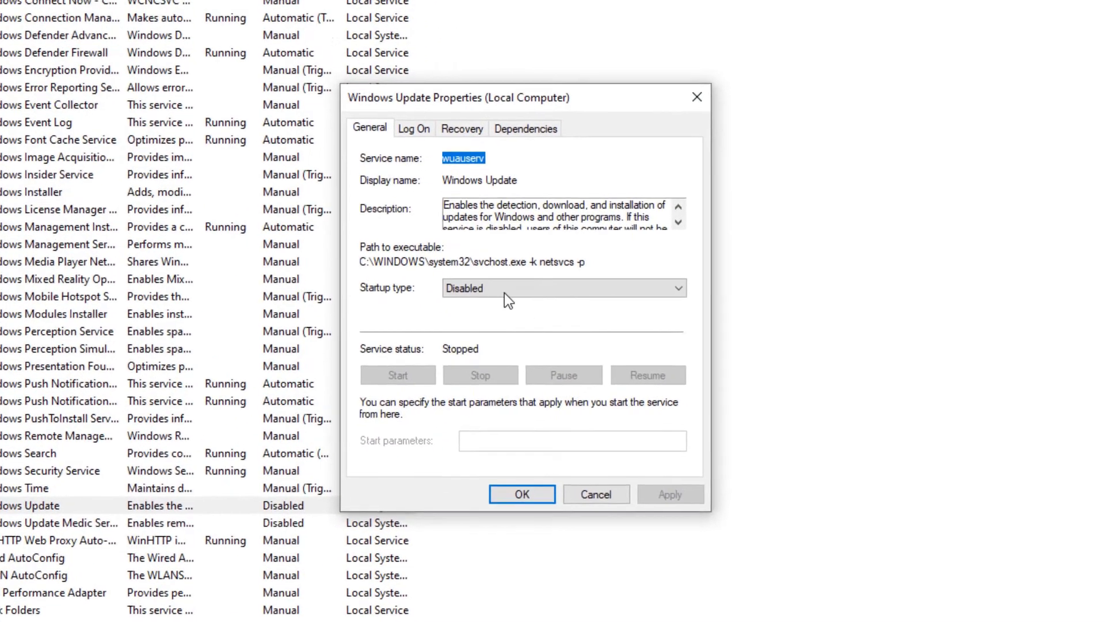
pyautogui.click(504, 292)
pyautogui.click(501, 317)
pyautogui.click(650, 507)
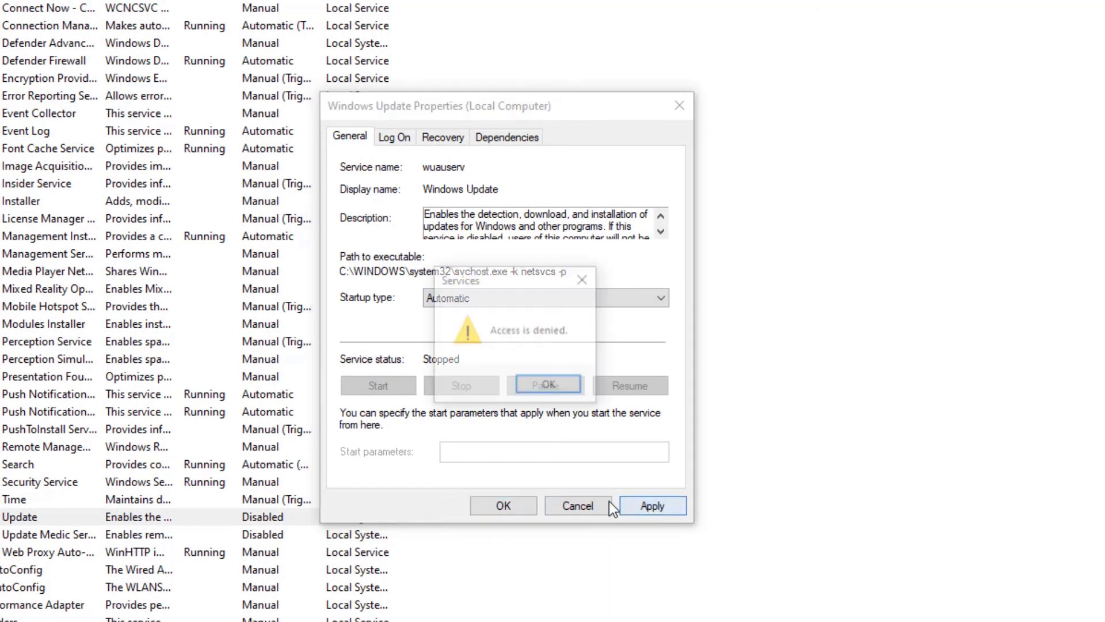
pyautogui.click(527, 387)
pyautogui.click(575, 505)
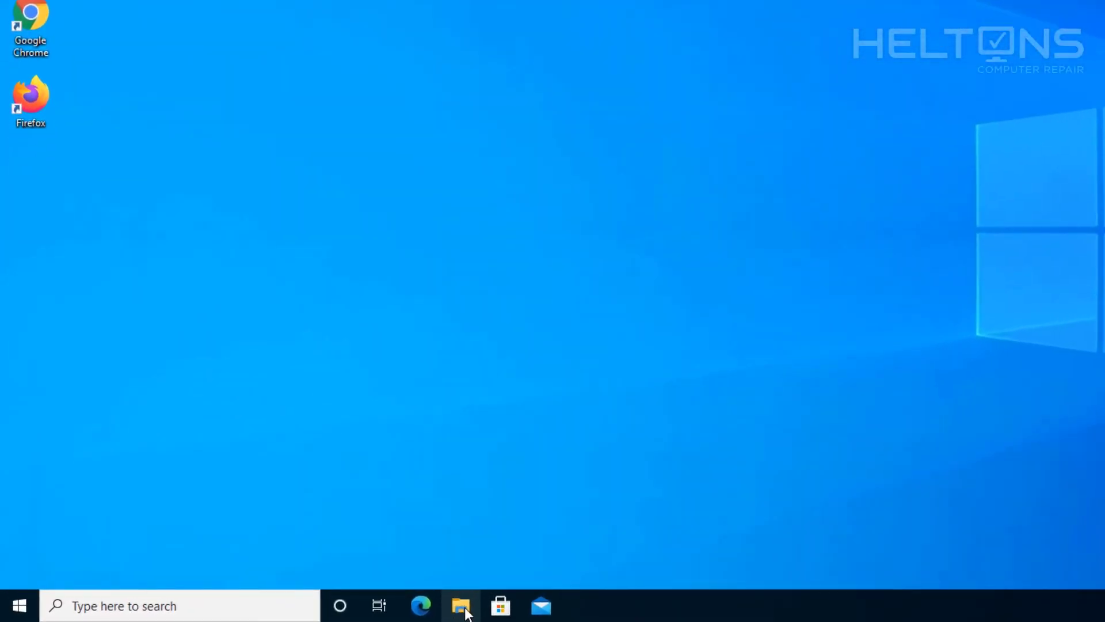
# Step: Run Wub_x64 from Downloads\Wub\Wub as administrator
pyautogui.click(461, 605)
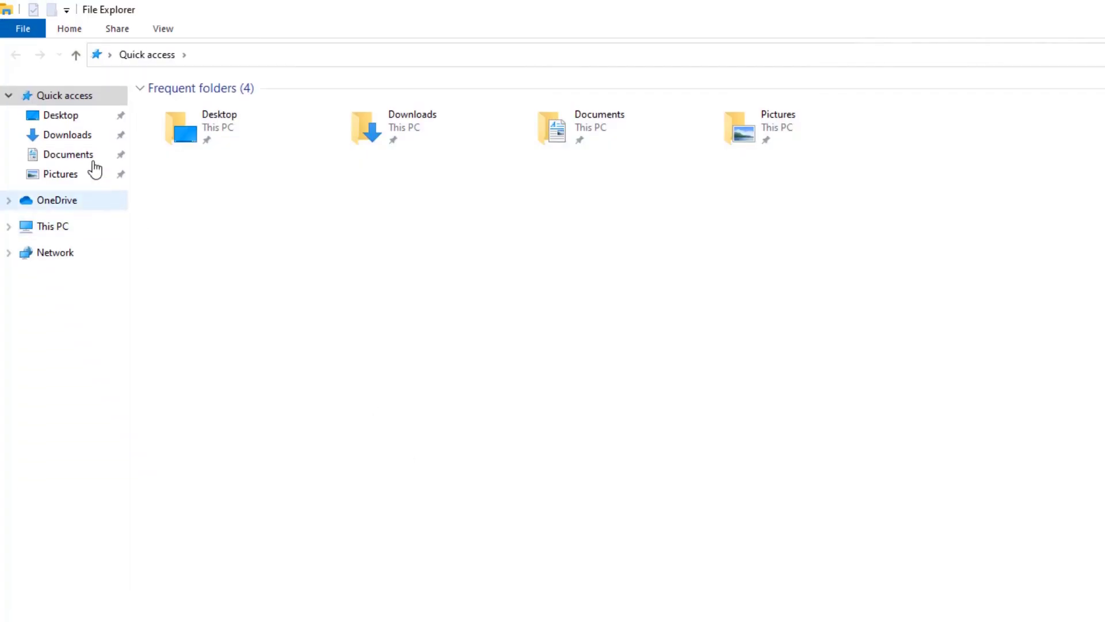
pyautogui.click(95, 141)
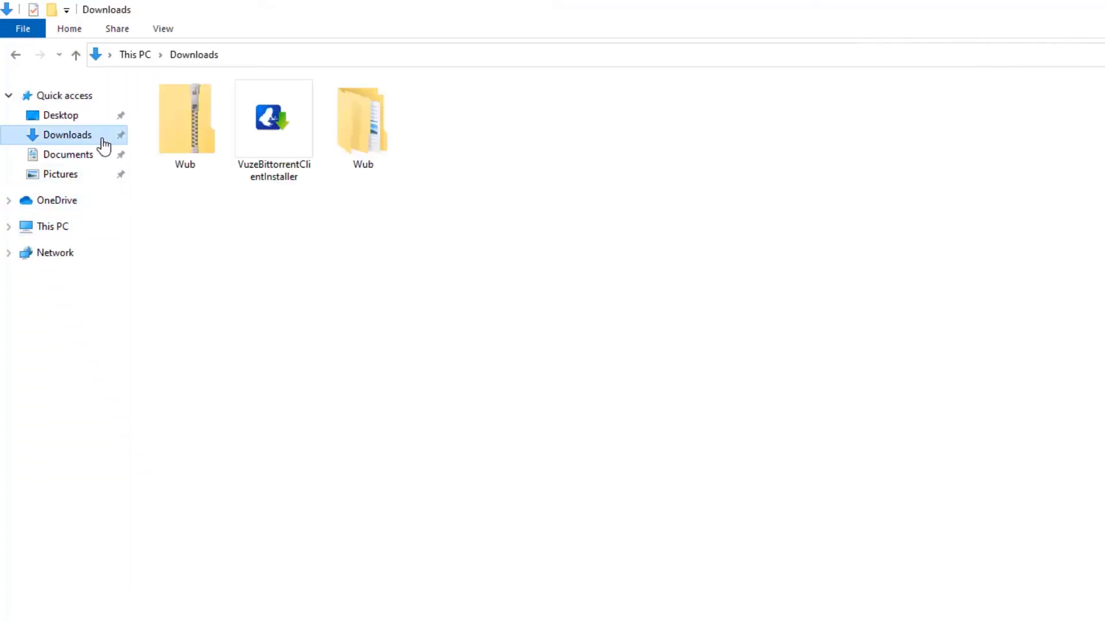
pyautogui.doubleClick(355, 144)
pyautogui.doubleClick(221, 113)
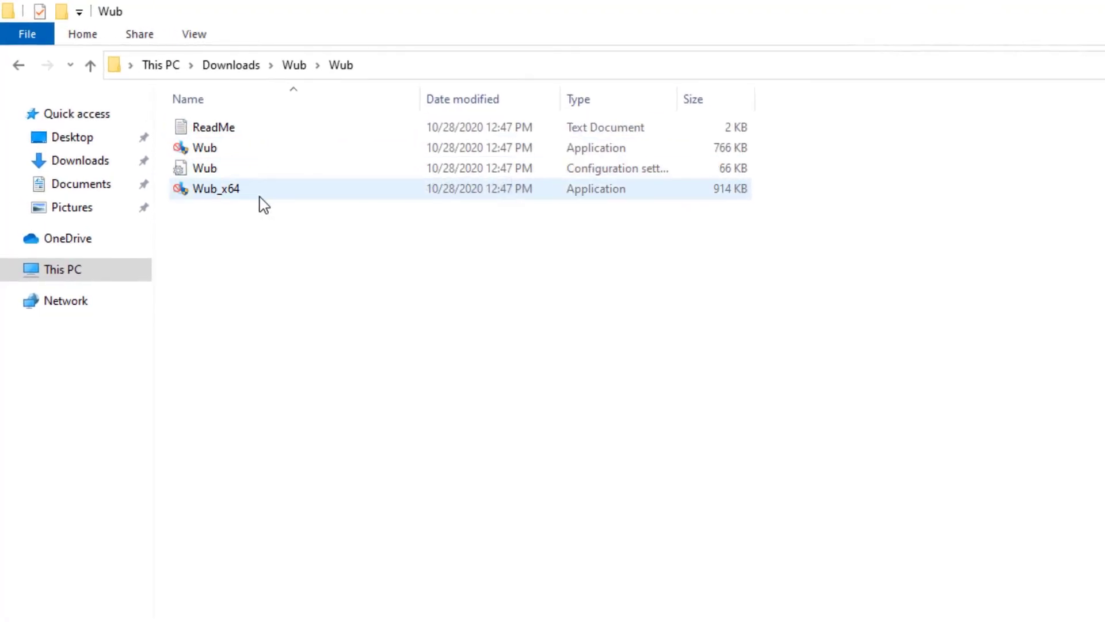
pyautogui.click(259, 198)
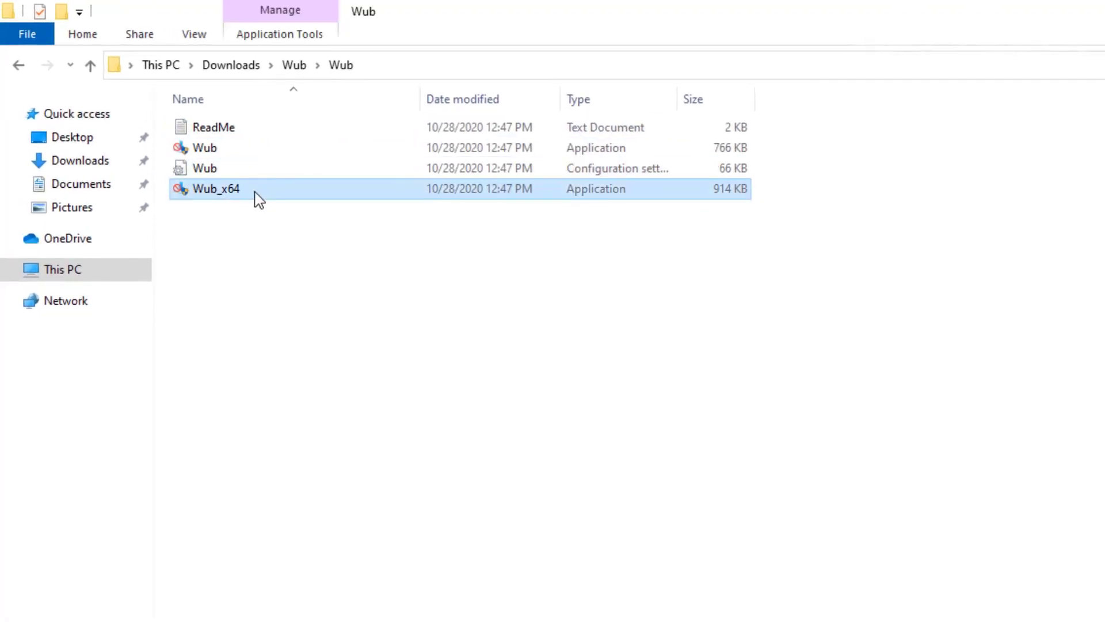
pyautogui.rightClick(258, 198)
pyautogui.click(285, 217)
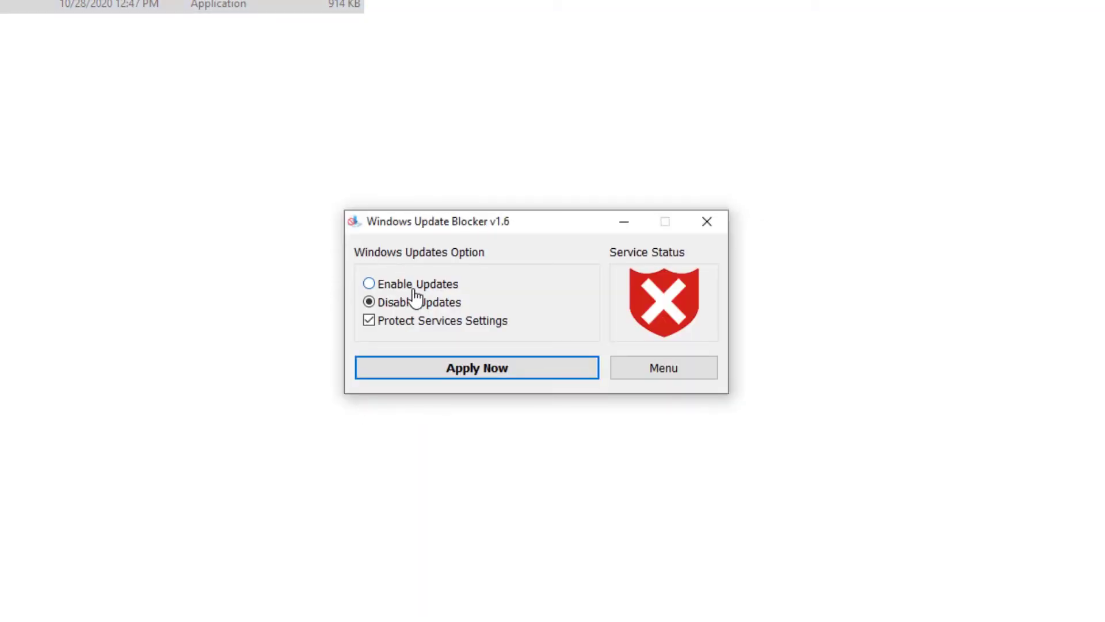
# Step: Choose Enable Updates, apply it, and close Windows Update Blocker
pyautogui.click(415, 286)
pyautogui.click(438, 373)
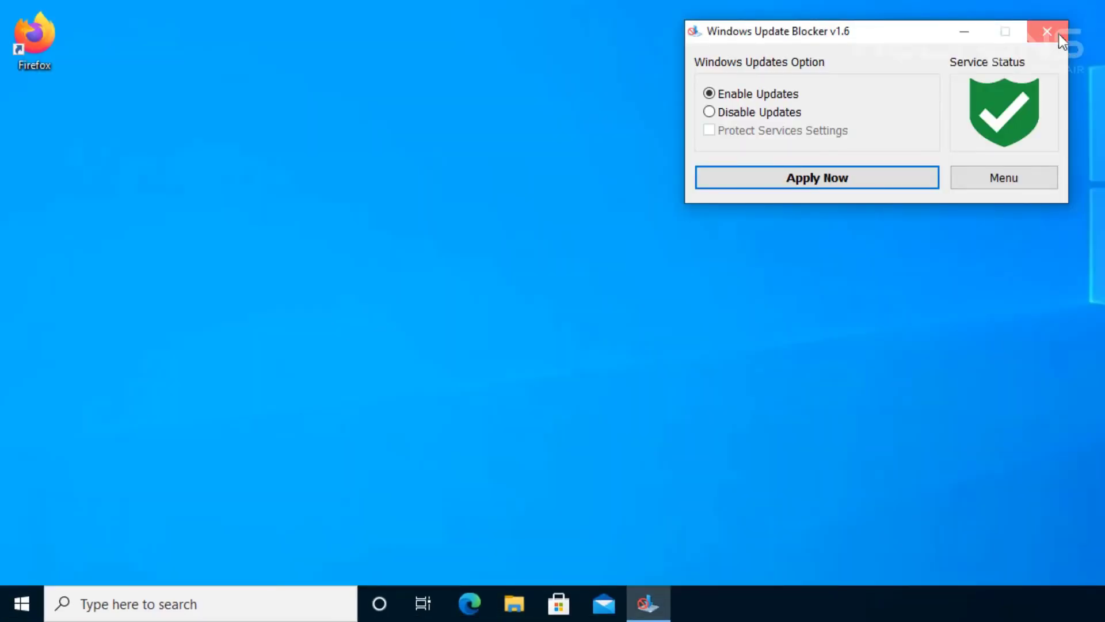
pyautogui.click(1047, 32)
# Step: Relaunch the Services console by searching for services.msc
pyautogui.press('super+s')
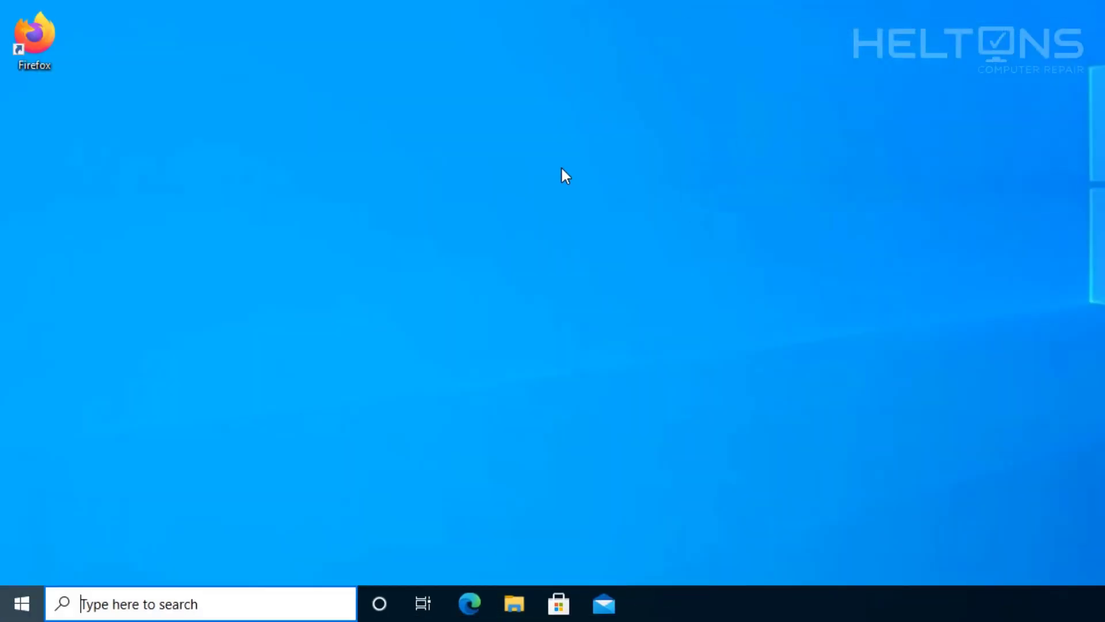
pyautogui.write('se')
pyautogui.press('BackSpace')
pyautogui.write('r')
pyautogui.press('BackSpace')
pyautogui.write('ervices.msc')
pyautogui.press('Return')
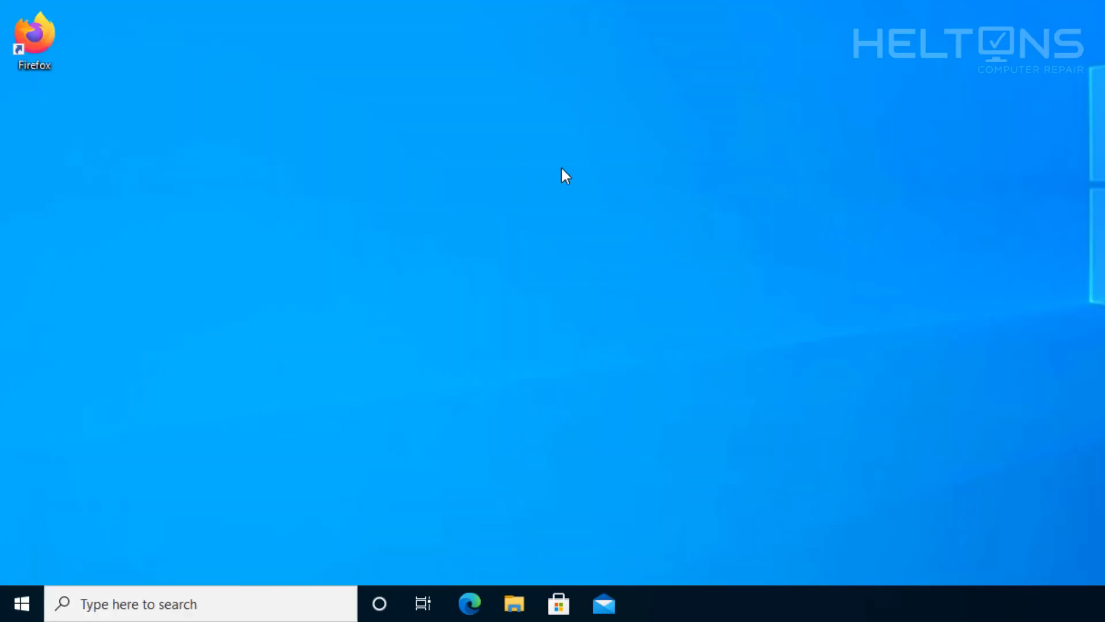
# Step: Select Windows Update to confirm it is Running with Automatic (Trigger Start) startup
pyautogui.scroll(-20, 456, 198)
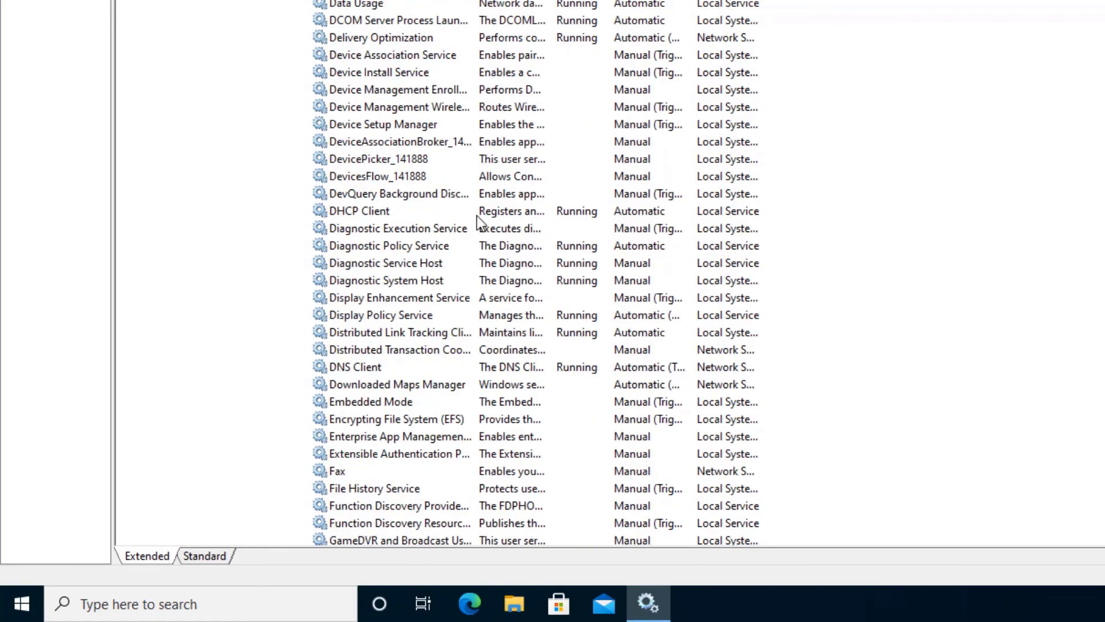
pyautogui.scroll(-20, 474, 219)
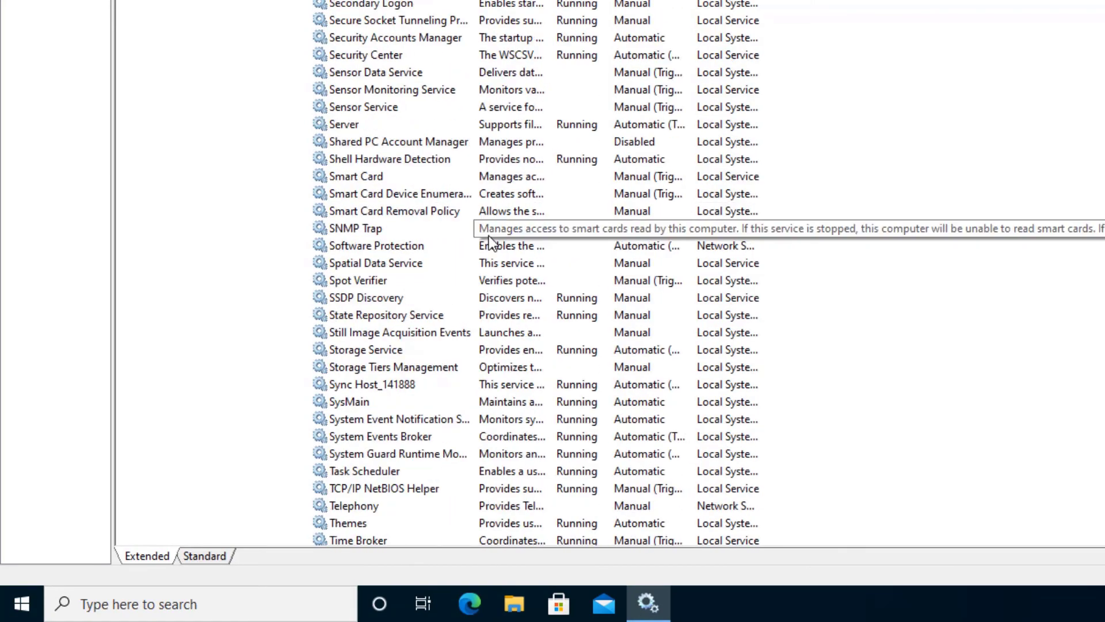
pyautogui.scroll(-13, 467, 282)
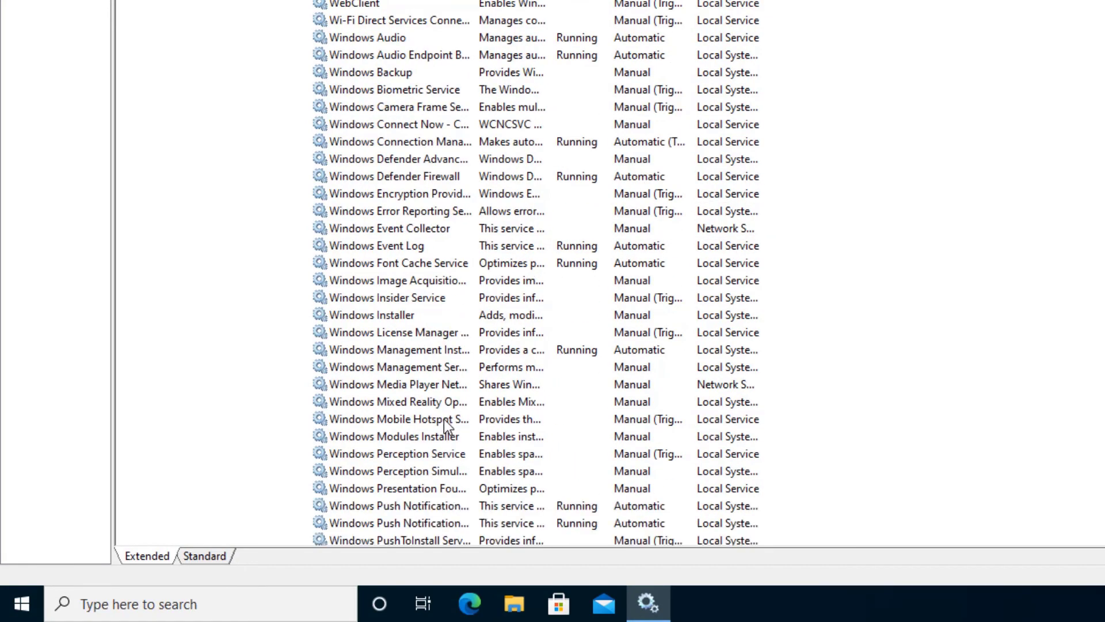
pyautogui.click(413, 334)
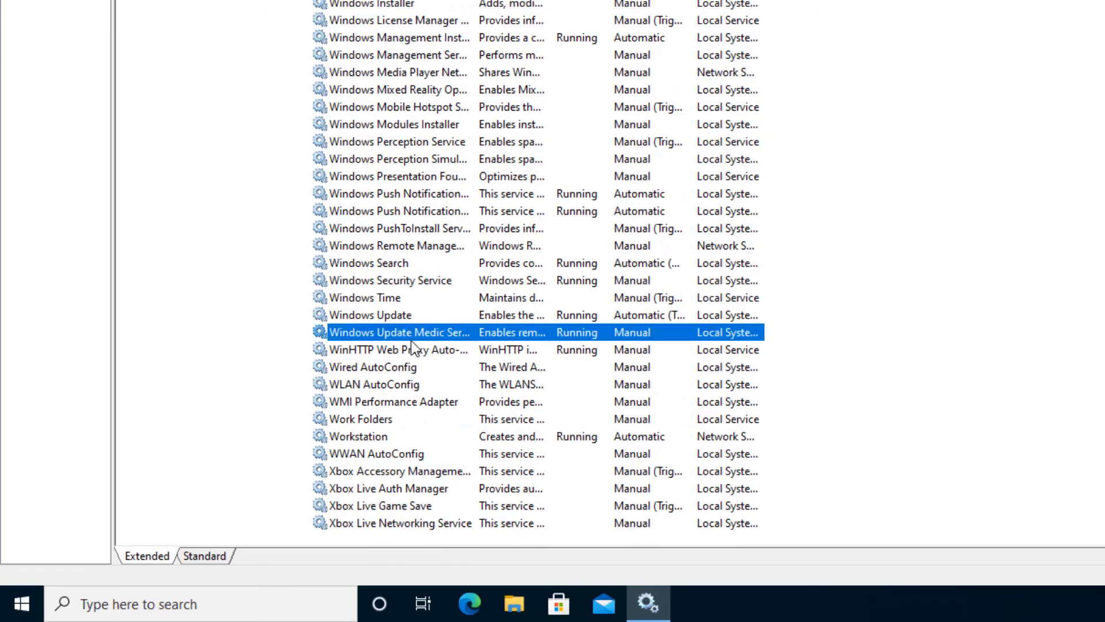
pyautogui.click(409, 314)
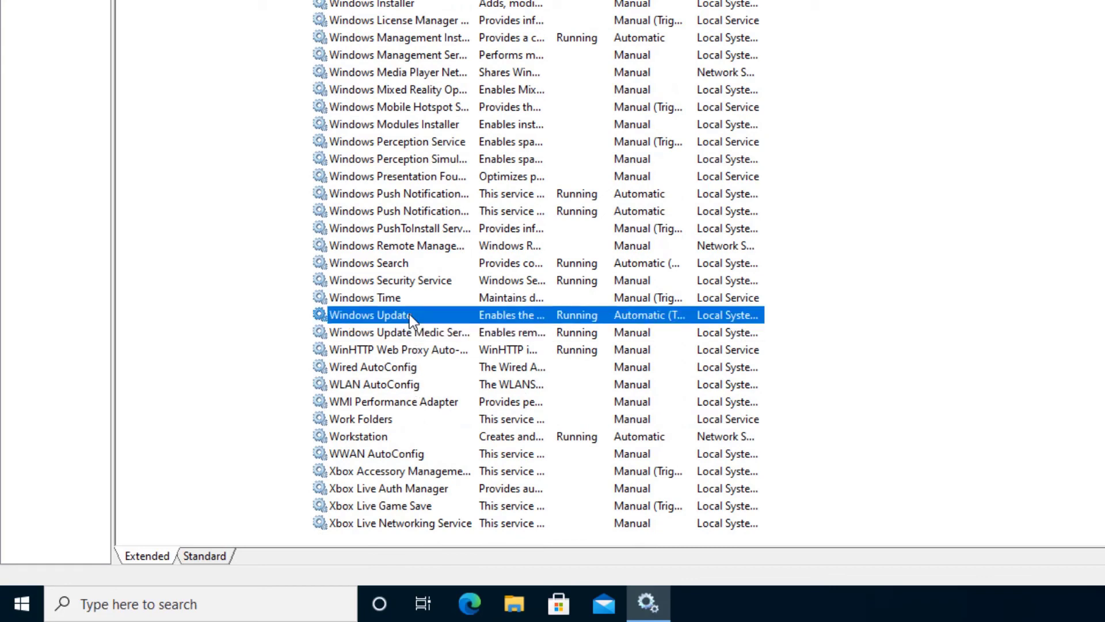